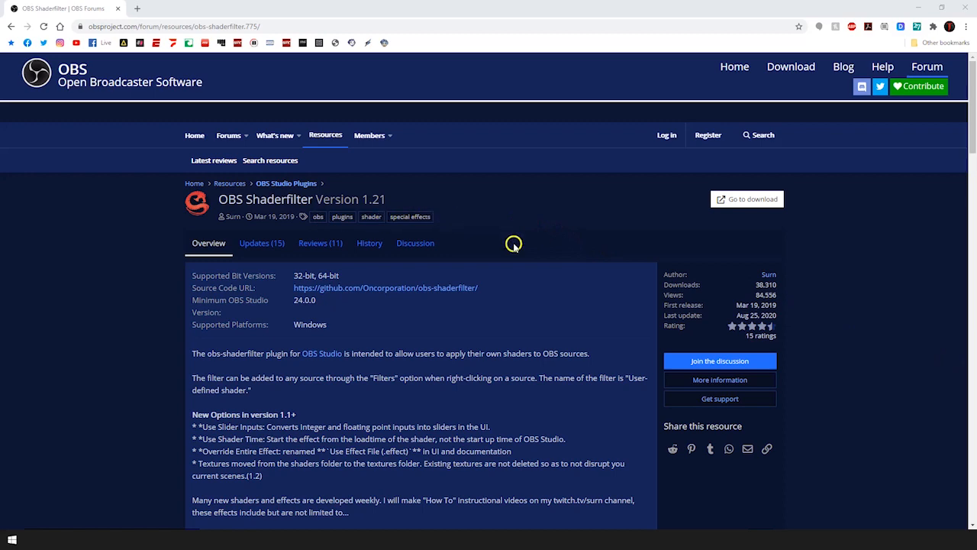
Download Podcast_Template.zip from the OBS Podcast Template GitHub release to the Desktop
{"action": "scroll", "coordinate": [526, 303], "scroll_direction": "down", "scroll_amount": 1}
{"action": "left_click", "coordinate": [516, 126]}
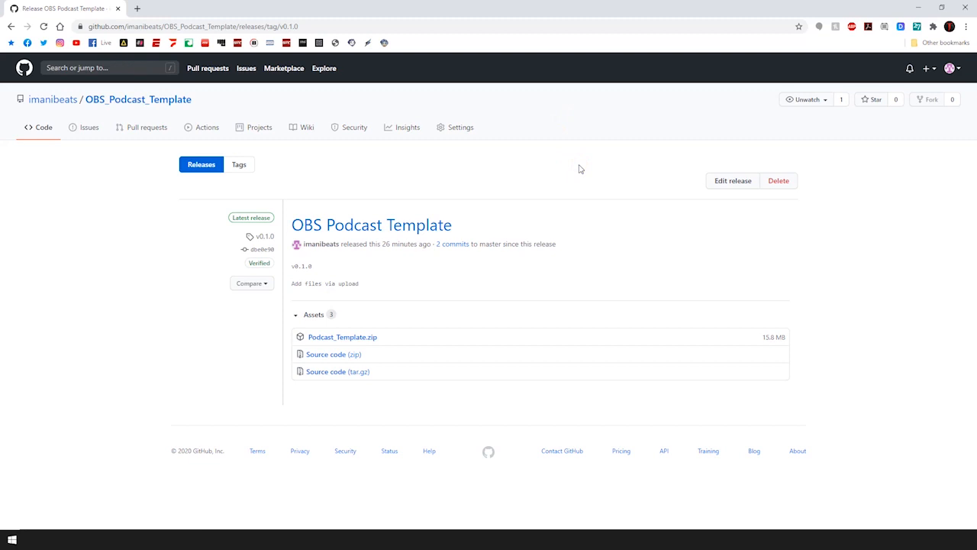
{"action": "left_click", "coordinate": [352, 343]}
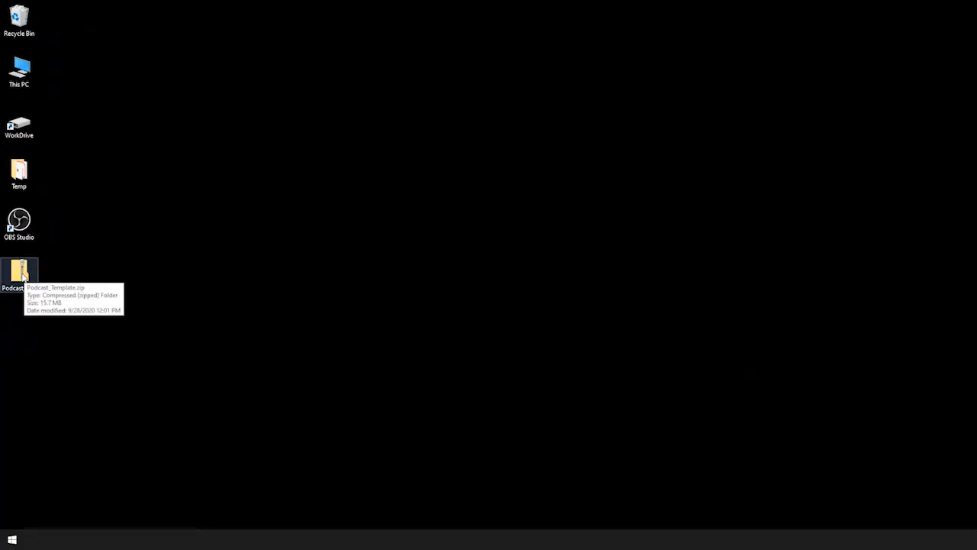
Extract Podcast_Template.zip to the desktop and open the extracted Podcast_Template folder
{"action": "left_click", "coordinate": [138, 345]}
{"action": "double_click", "coordinate": [30, 284]}
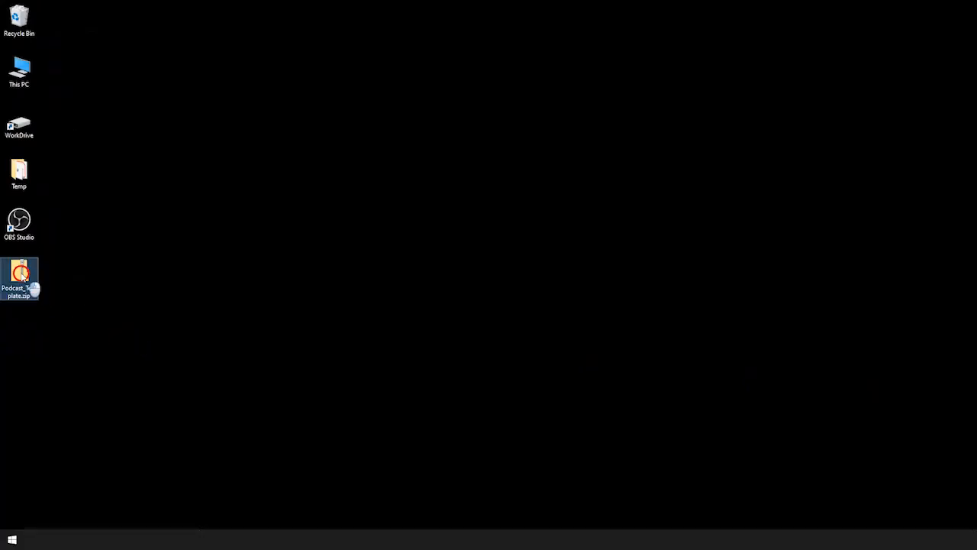
{"action": "left_click", "coordinate": [568, 115]}
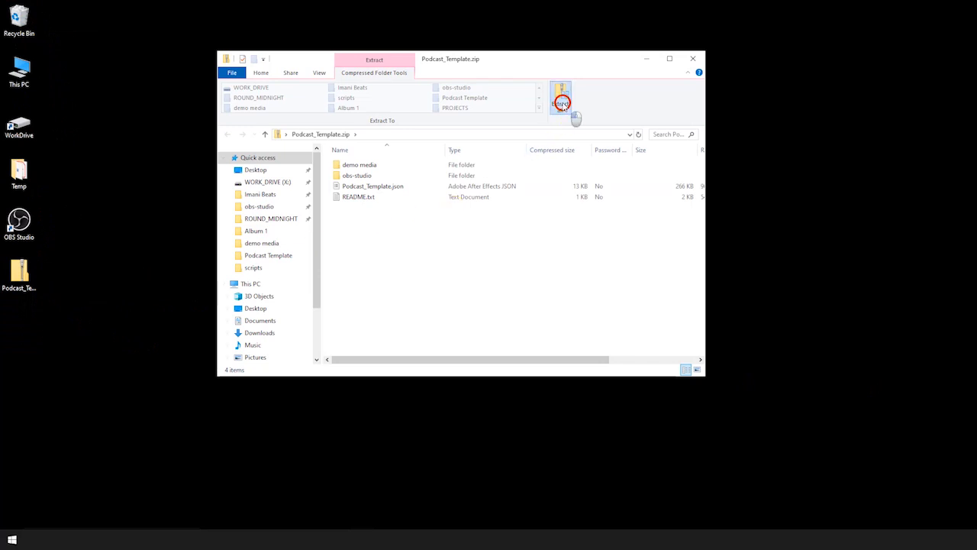
{"action": "left_click", "coordinate": [580, 366]}
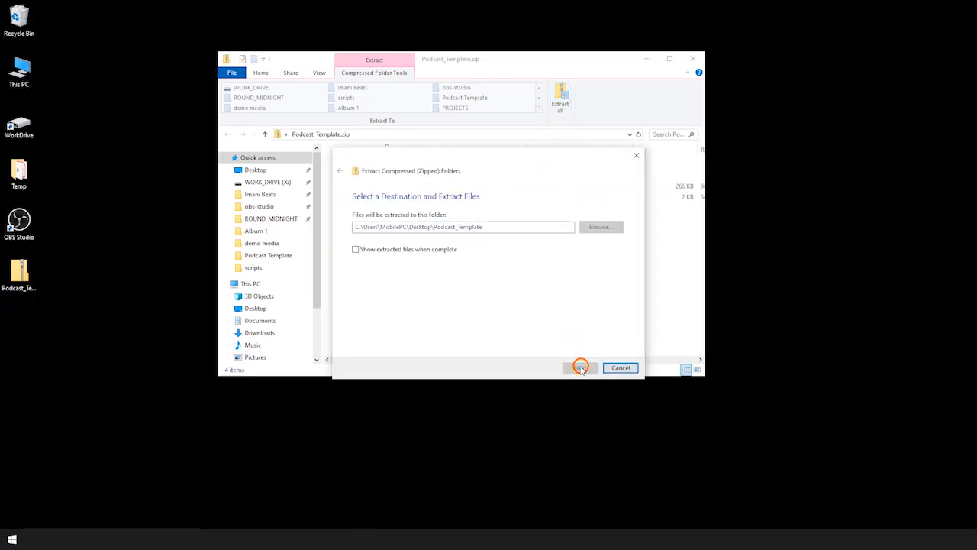
{"action": "left_click", "coordinate": [694, 60]}
{"action": "double_click", "coordinate": [20, 324]}
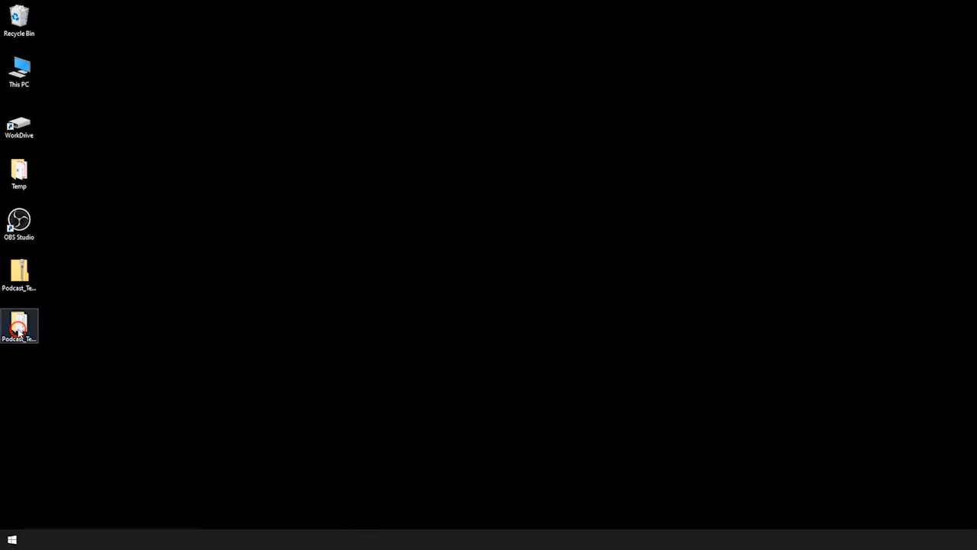
Copy the data folder inside obs-studio, then browse to the Windows (C:) drive via This PC
{"action": "left_click_drag", "start_coordinate": [442, 60], "coordinate": [585, 83]}
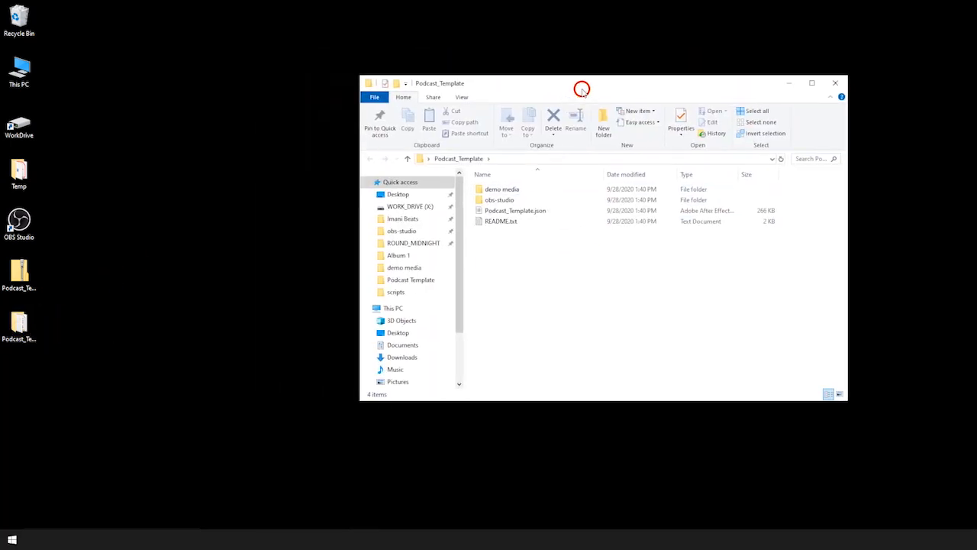
{"action": "double_click", "coordinate": [497, 199]}
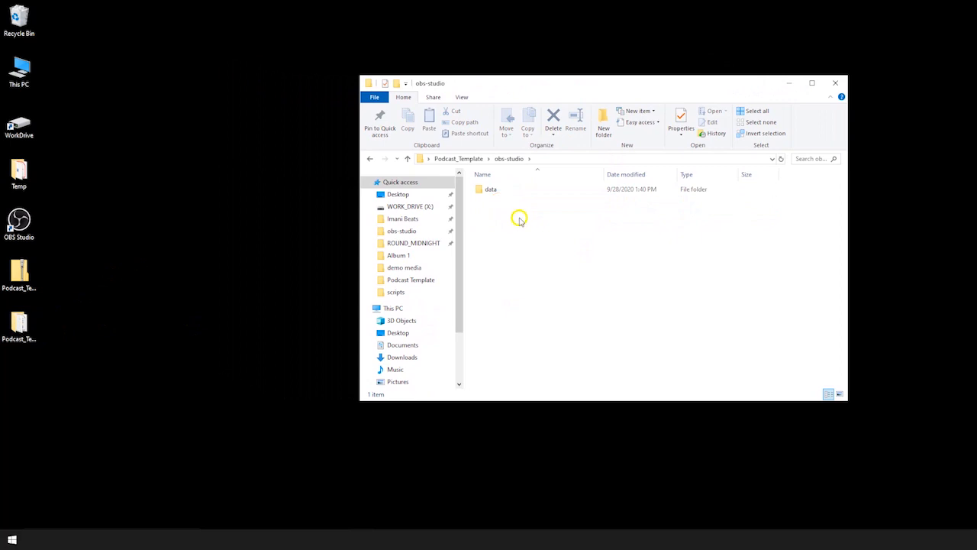
{"action": "left_click", "coordinate": [490, 189]}
{"action": "right_click", "coordinate": [487, 190]}
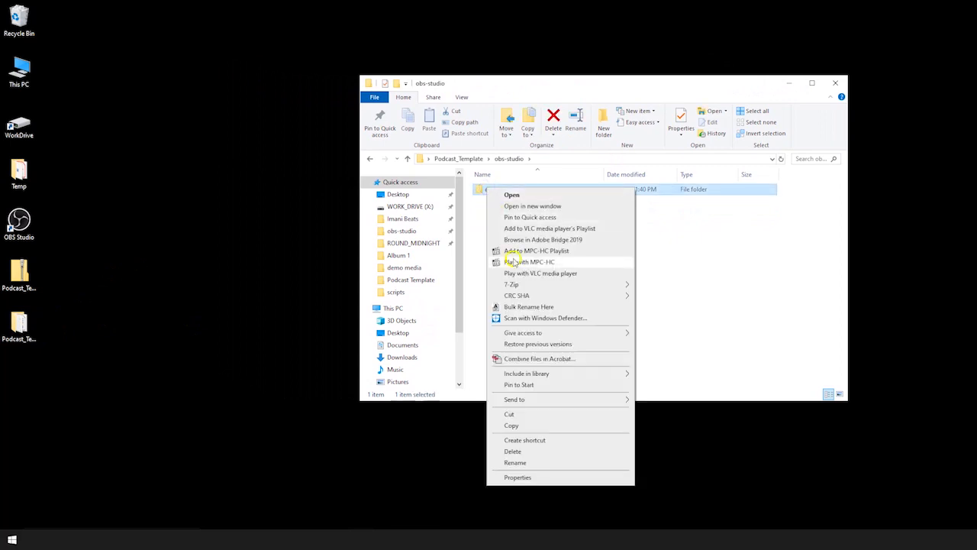
{"action": "left_click", "coordinate": [531, 425]}
{"action": "double_click", "coordinate": [31, 72]}
{"action": "double_click", "coordinate": [508, 309]}
Paste the data folder into C:\Program Files\obs-studio and launch OBS Studio
{"action": "double_click", "coordinate": [517, 288]}
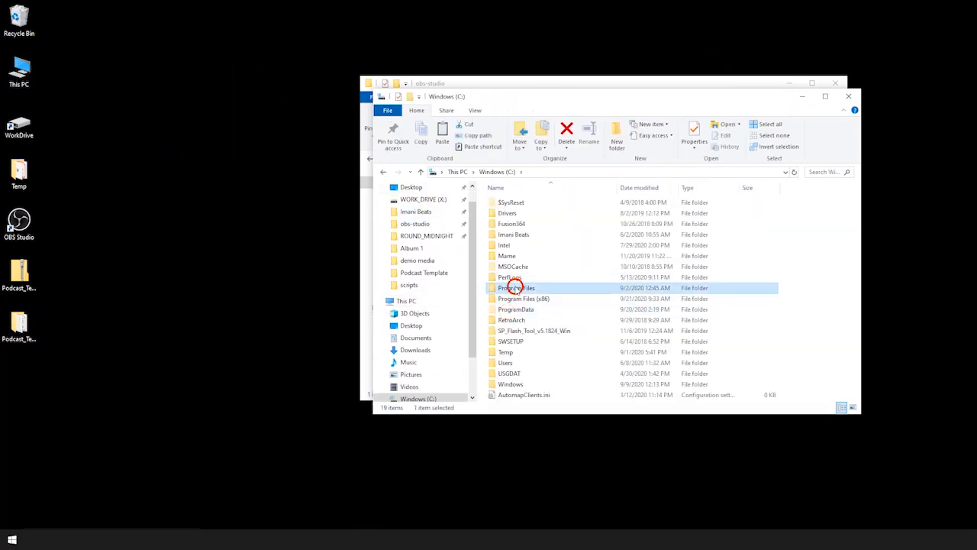
{"action": "scroll", "coordinate": [515, 280], "scroll_direction": "down", "scroll_amount": 7}
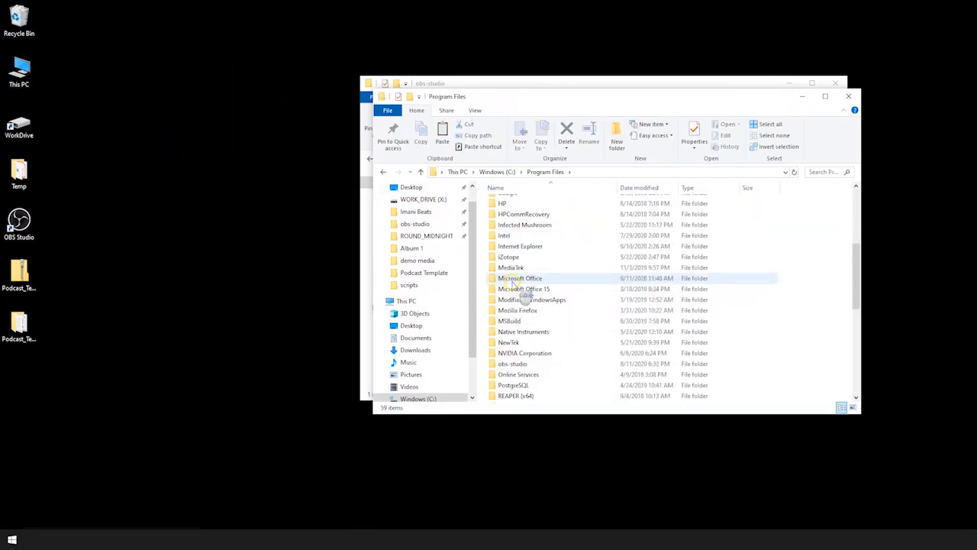
{"action": "double_click", "coordinate": [522, 321]}
{"action": "right_click", "coordinate": [547, 371]}
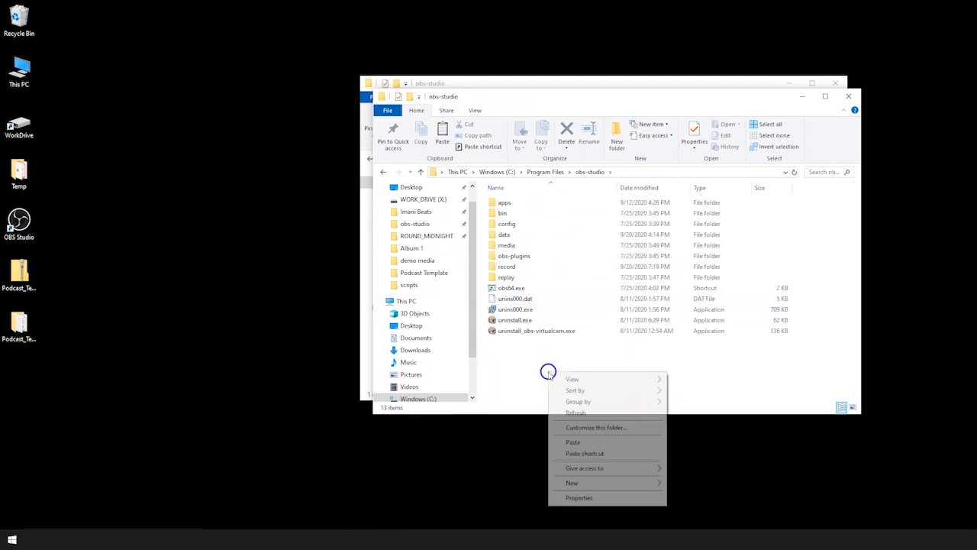
{"action": "left_click", "coordinate": [575, 441]}
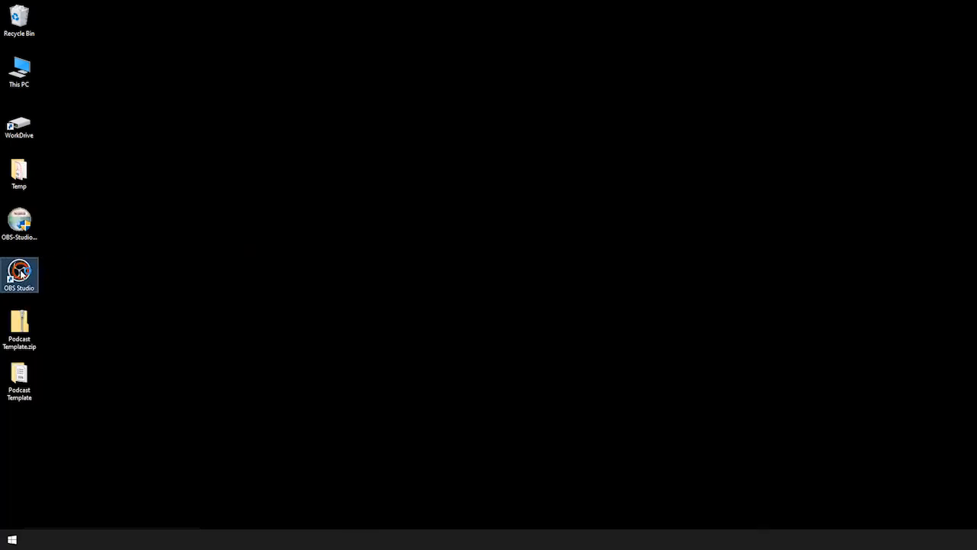
{"action": "double_click", "coordinate": [20, 273]}
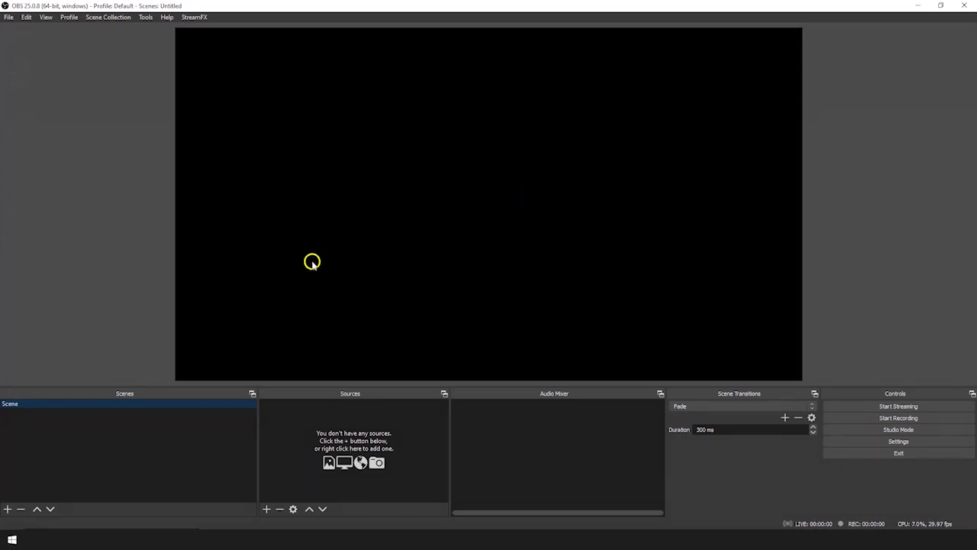
{"action": "left_click", "coordinate": [9, 17]}
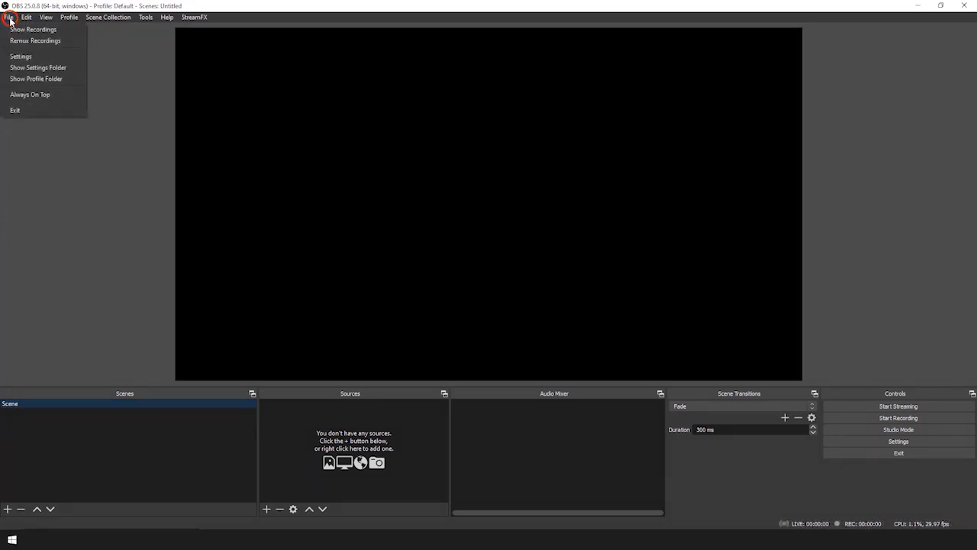
{"action": "left_click", "coordinate": [20, 56]}
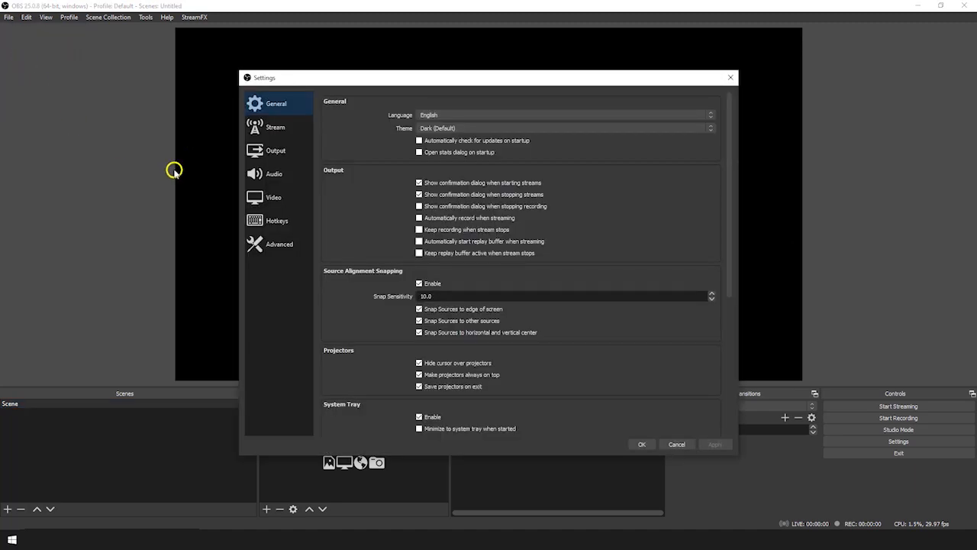
{"action": "left_click", "coordinate": [267, 200]}
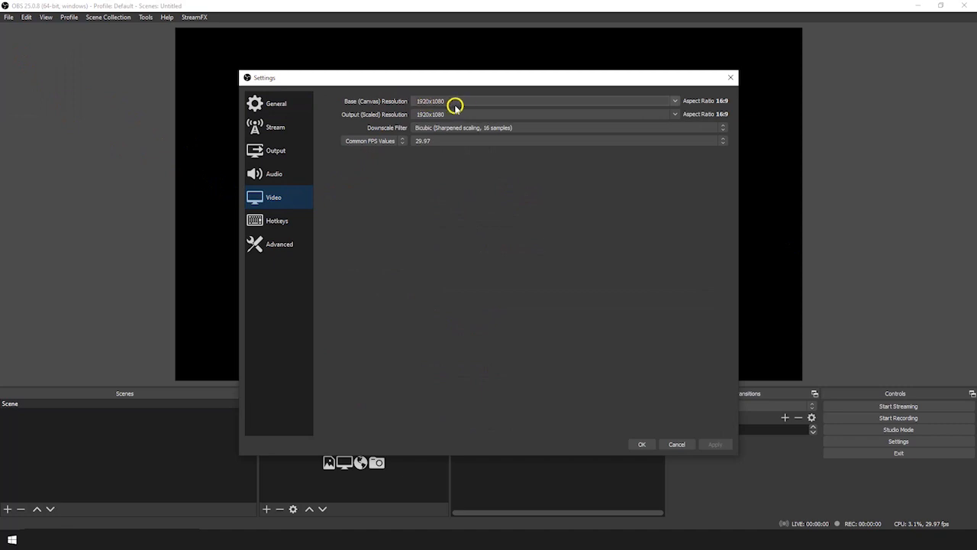
{"action": "left_click", "coordinate": [675, 101]}
{"action": "left_click", "coordinate": [675, 101]}
{"action": "key", "text": "Escape"}
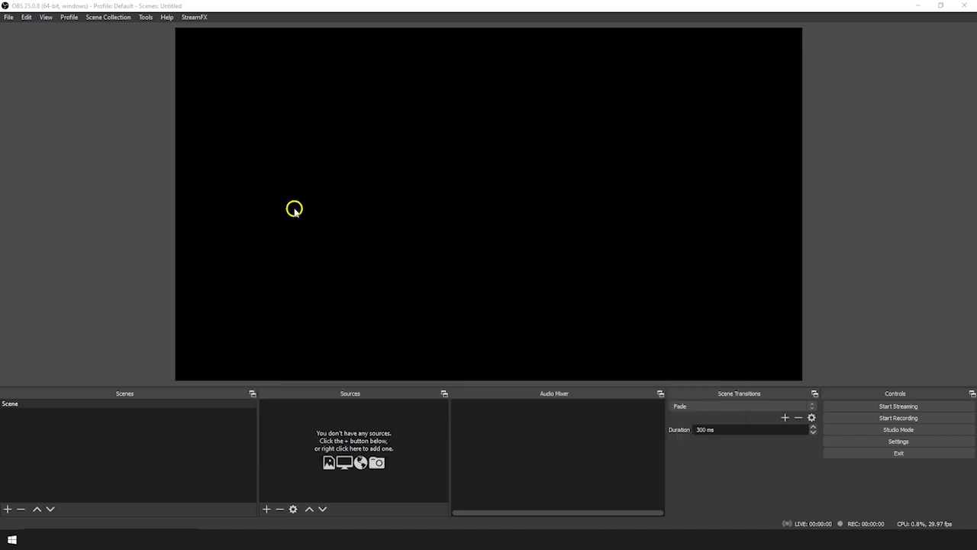
Import Desktop\Podcast_Template\Podcast_Template.json as a new scene collection
{"action": "left_click", "coordinate": [107, 21]}
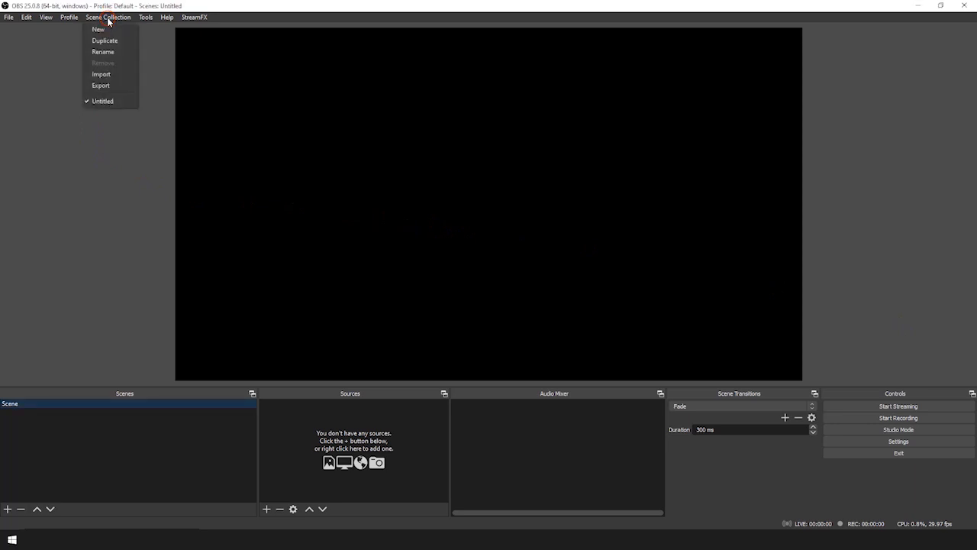
{"action": "left_click", "coordinate": [102, 74]}
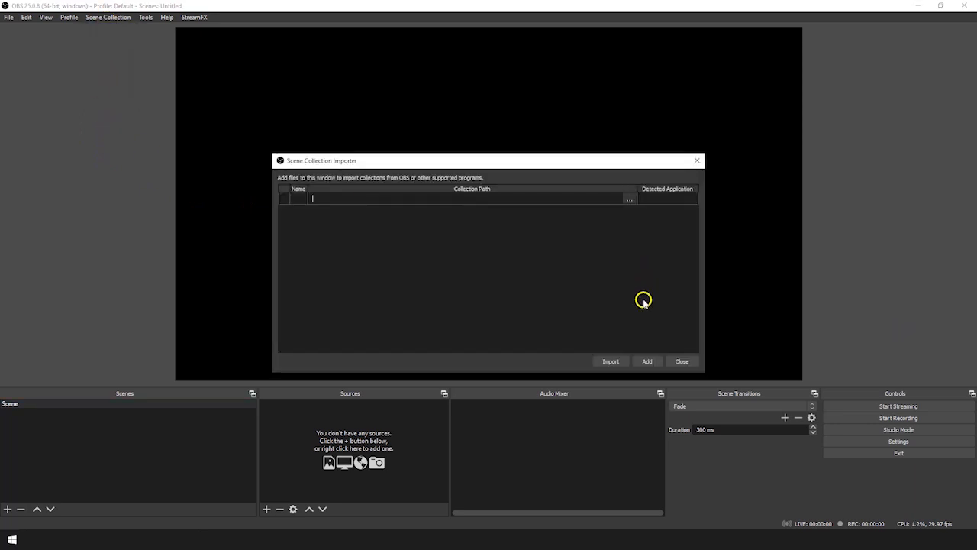
{"action": "left_click", "coordinate": [645, 362]}
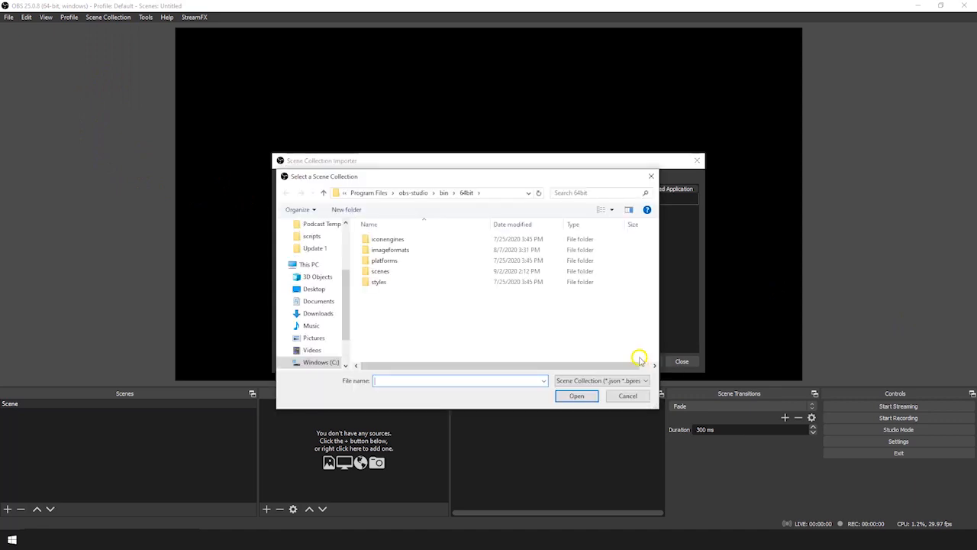
{"action": "scroll", "coordinate": [315, 296], "scroll_direction": "up", "scroll_amount": 3}
{"action": "left_click", "coordinate": [312, 244]}
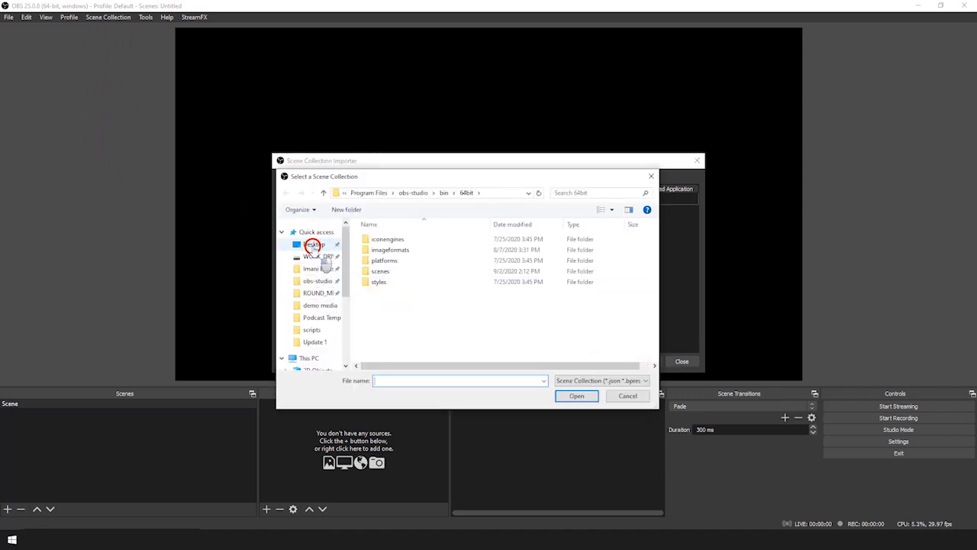
{"action": "double_click", "coordinate": [392, 238]}
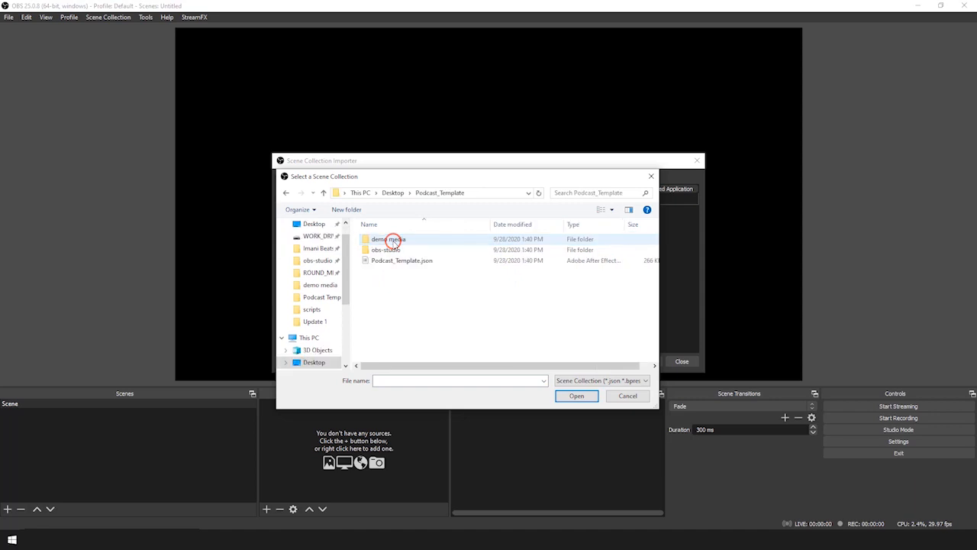
{"action": "left_click", "coordinate": [389, 260]}
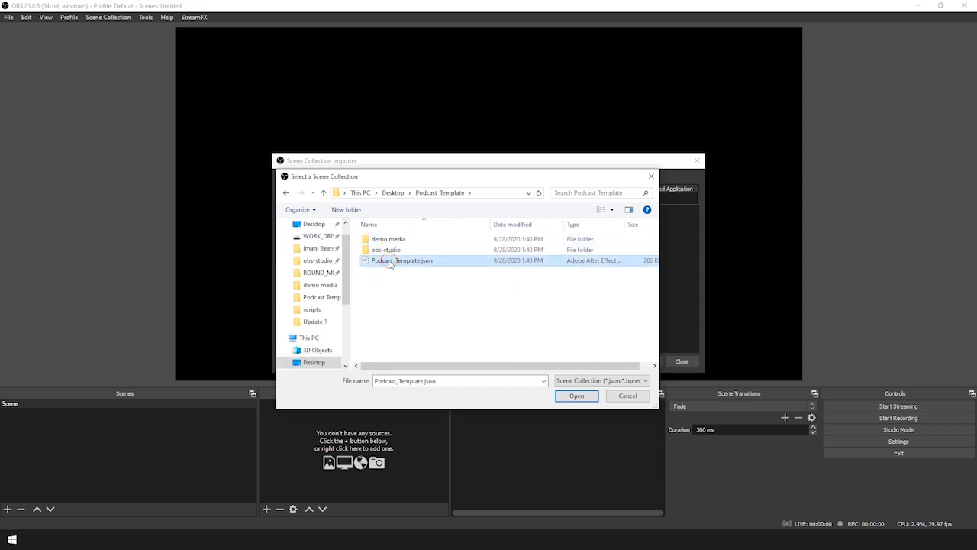
{"action": "left_click", "coordinate": [576, 395]}
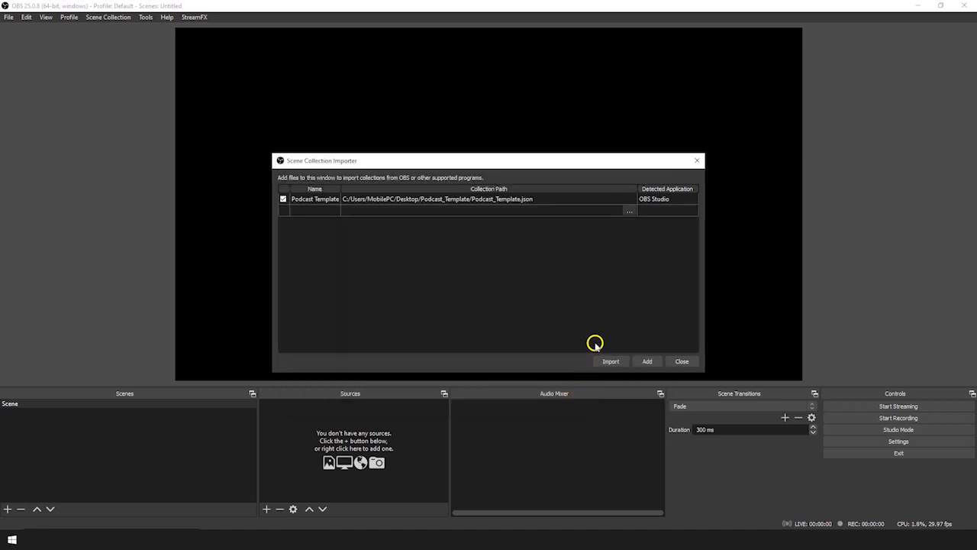
{"action": "left_click", "coordinate": [608, 361]}
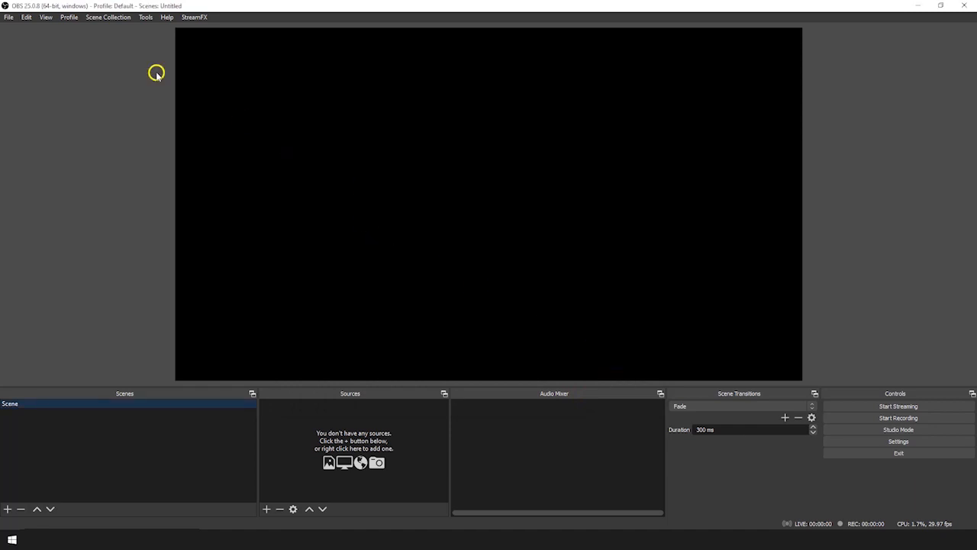
Load the Podcast Template collection and preview the Host 1Box, Guest 1Box and Title Page scenes
{"action": "left_click", "coordinate": [112, 20]}
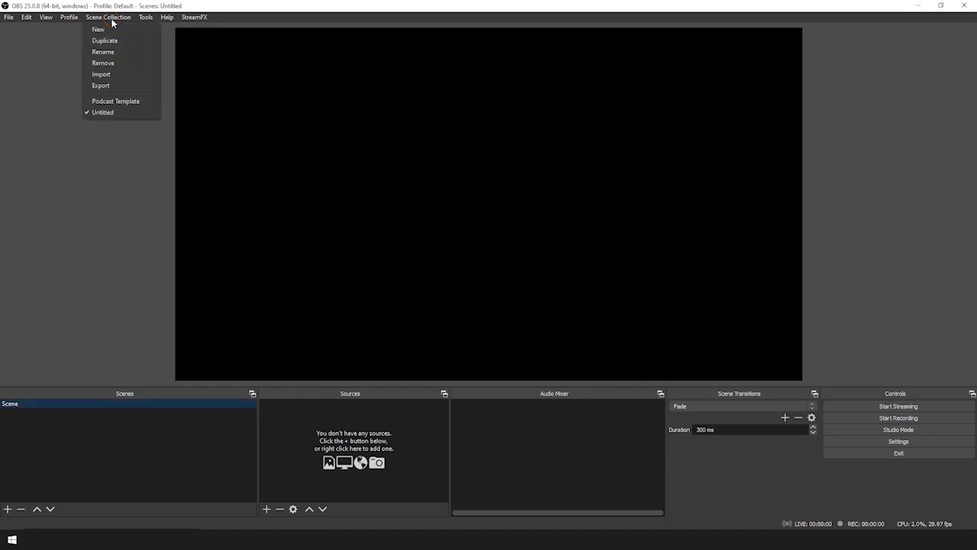
{"action": "left_click", "coordinate": [121, 102]}
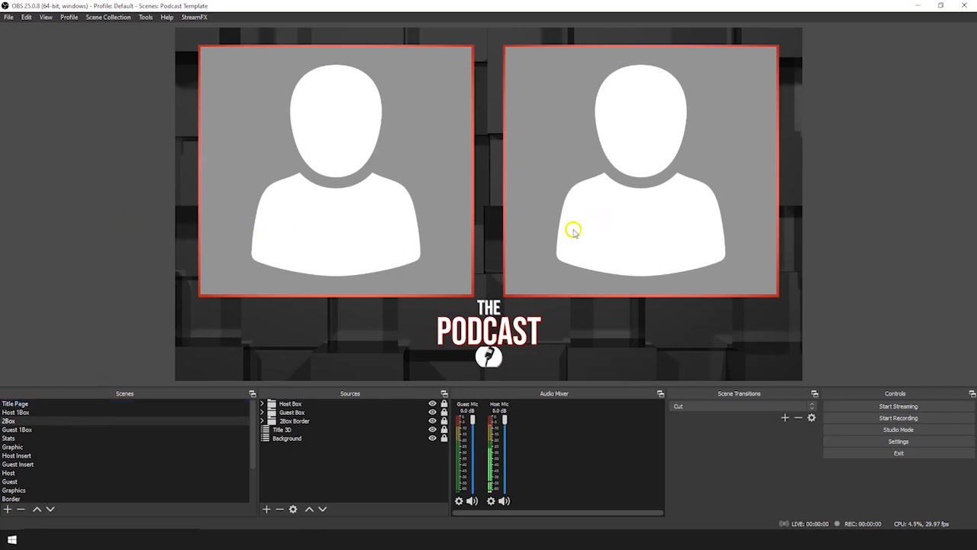
{"action": "left_click", "coordinate": [65, 411]}
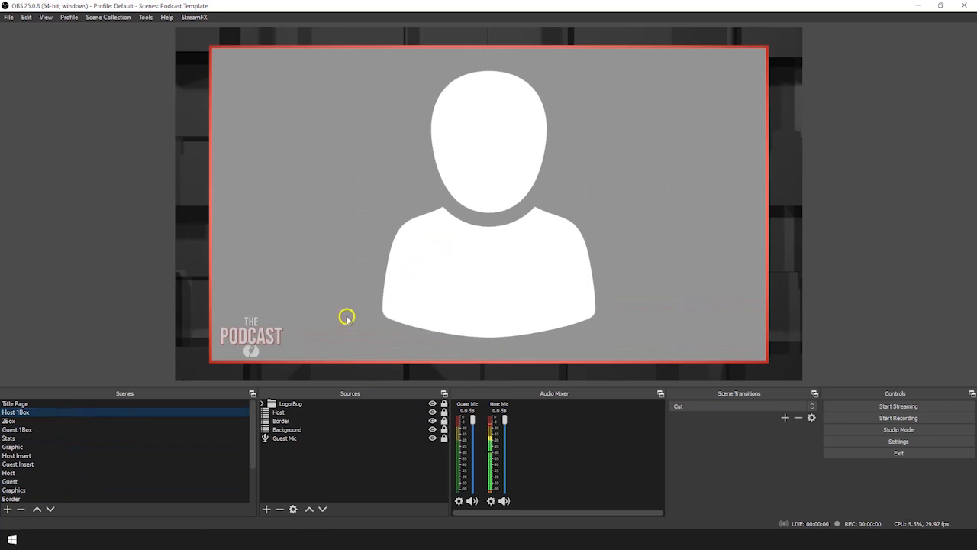
{"action": "left_click", "coordinate": [38, 429]}
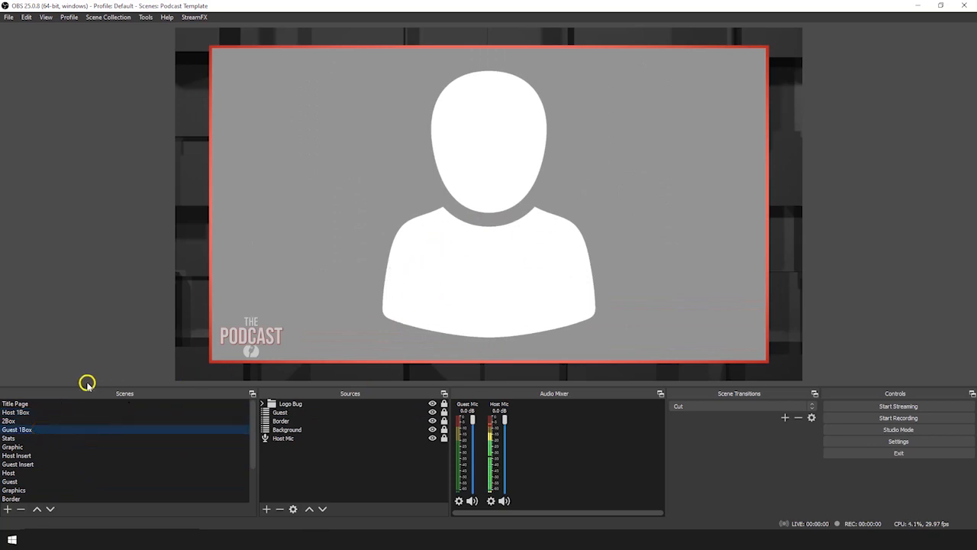
{"action": "left_click", "coordinate": [52, 404]}
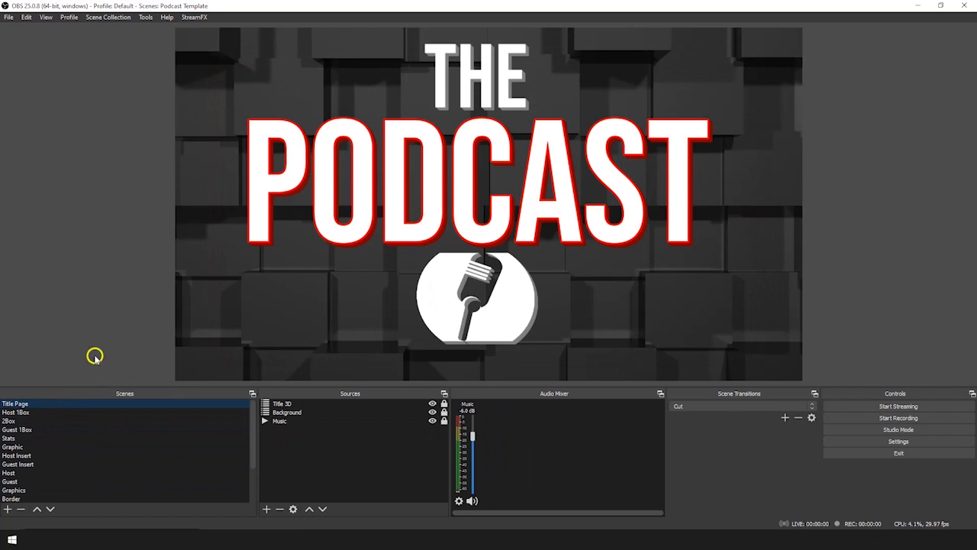
Preview the Stats, Graphic, Host Insert and Guest Insert scenes, then return to 2Box
{"action": "left_click", "coordinate": [26, 438]}
{"action": "left_click", "coordinate": [21, 447]}
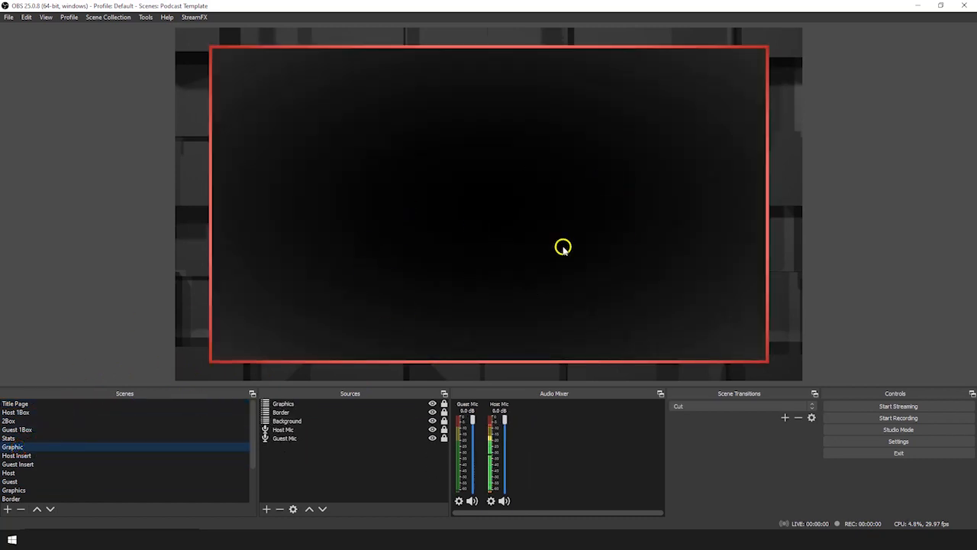
{"action": "left_click", "coordinate": [71, 456]}
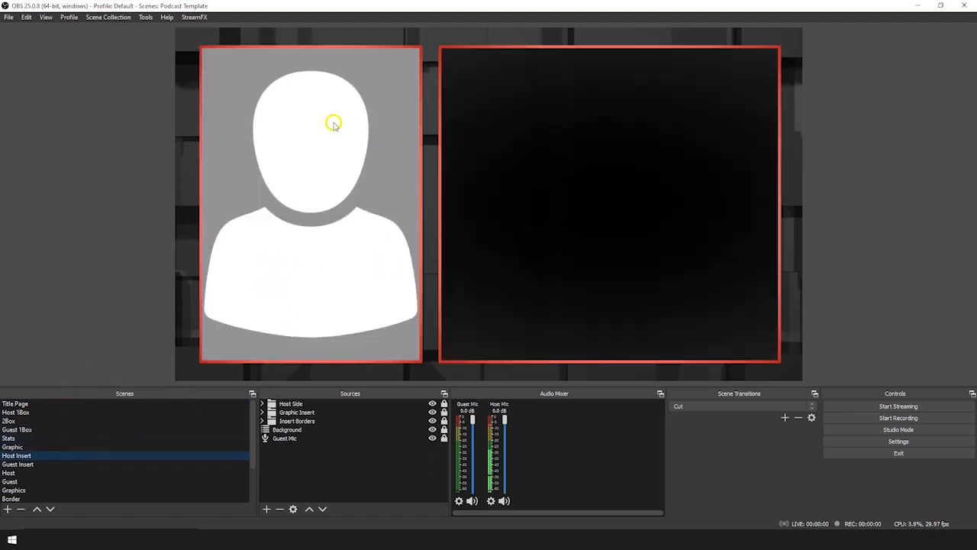
{"action": "left_click", "coordinate": [52, 463]}
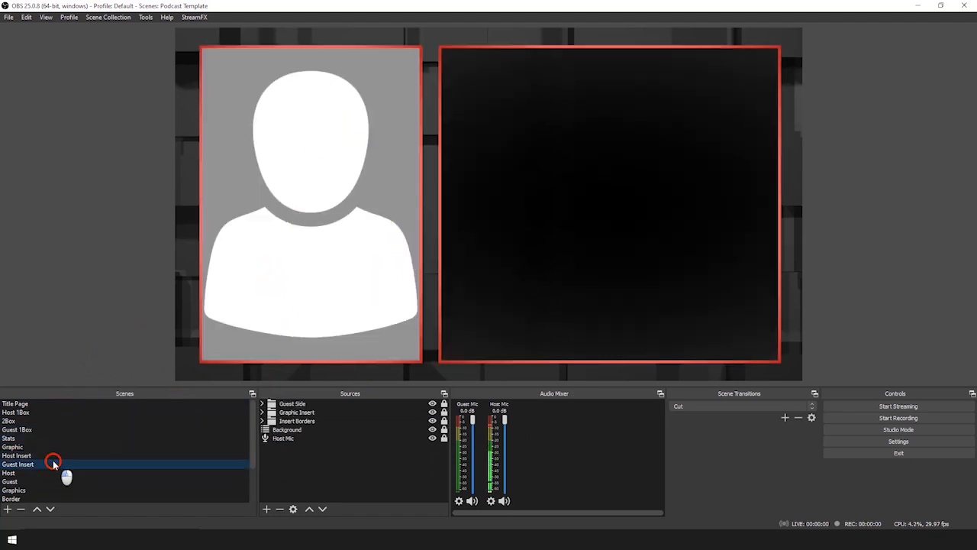
{"action": "left_click", "coordinate": [78, 420]}
{"action": "left_click", "coordinate": [94, 334]}
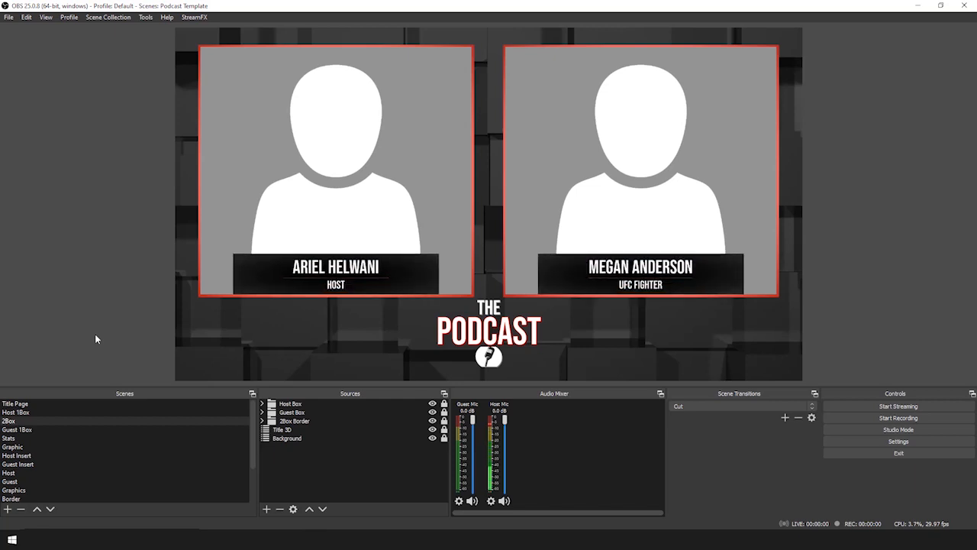
Bring up the Tools > Scripts window listing Podcast_Template.lua
{"action": "left_click", "coordinate": [144, 18]}
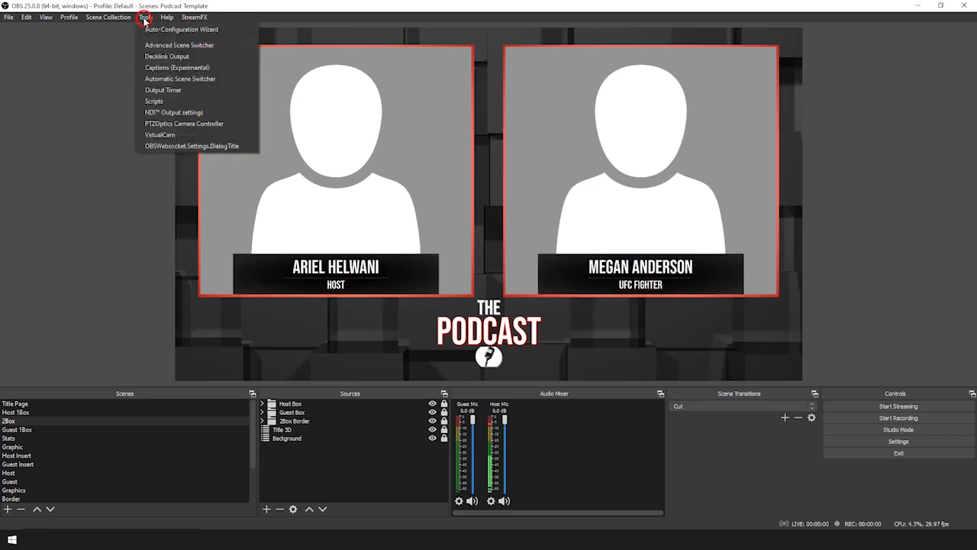
{"action": "left_click", "coordinate": [157, 101]}
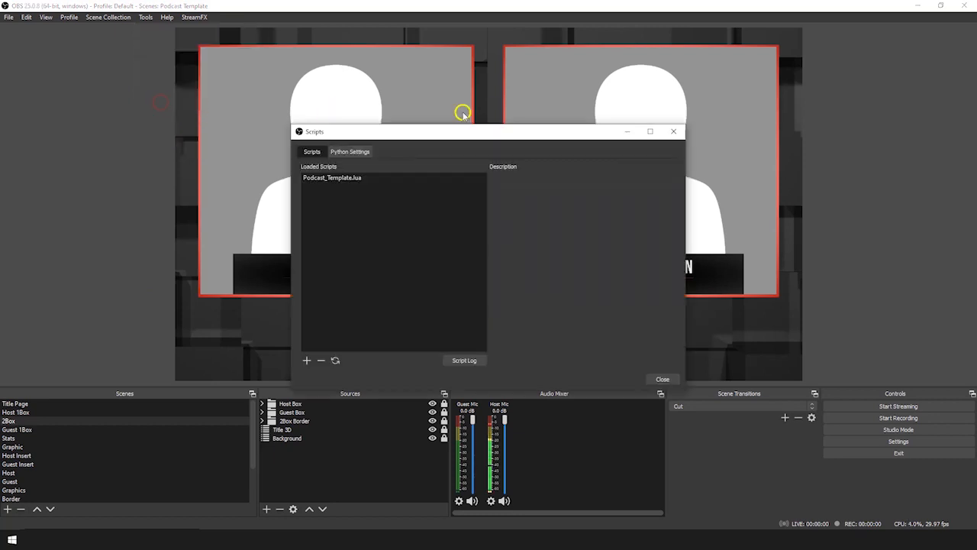
In the Podcast_Template.lua settings, enter the host's full name and set Host Title to Instructor
{"action": "left_click", "coordinate": [341, 181]}
{"action": "left_click_drag", "start_coordinate": [506, 132], "coordinate": [280, 78]}
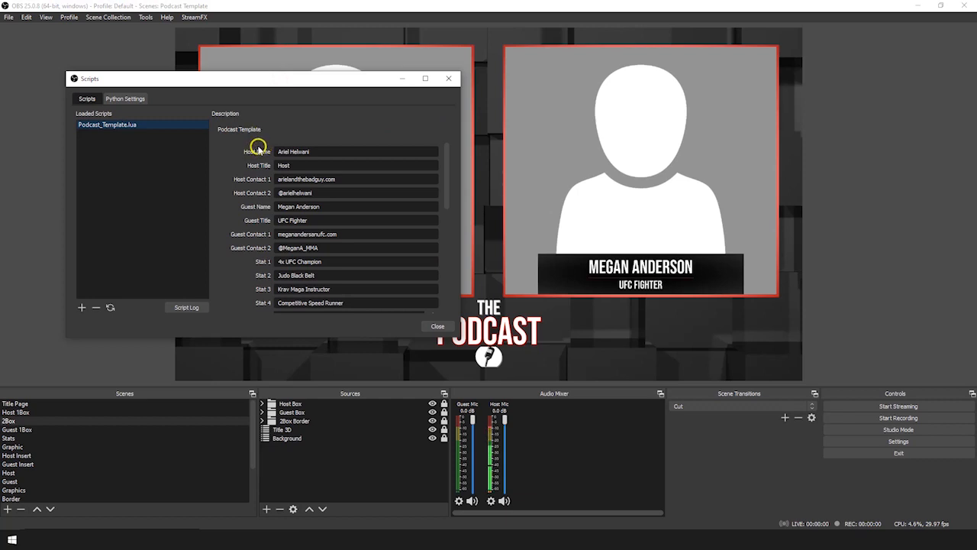
{"action": "left_click_drag", "start_coordinate": [235, 80], "coordinate": [646, 77]}
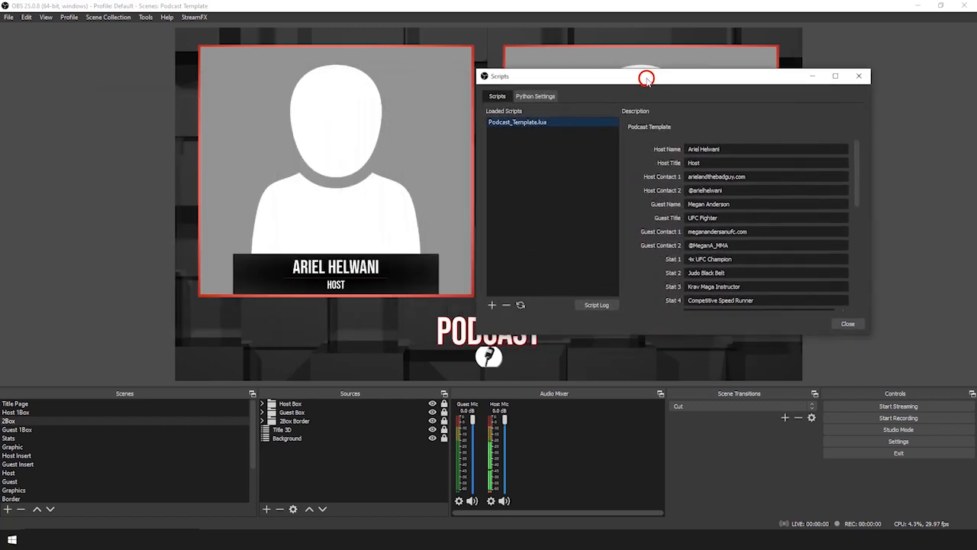
{"action": "left_click", "coordinate": [634, 150]}
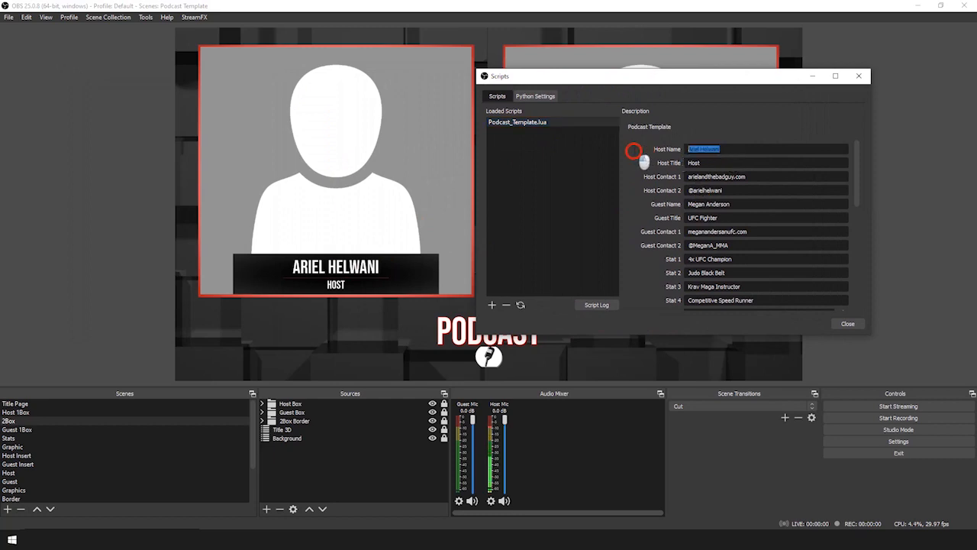
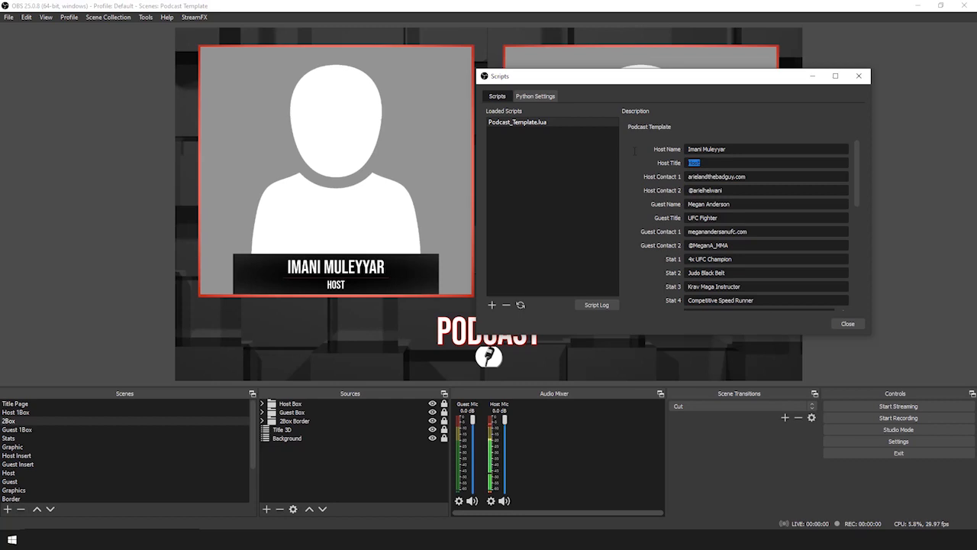
{"action": "type", "text": "Instructor"}
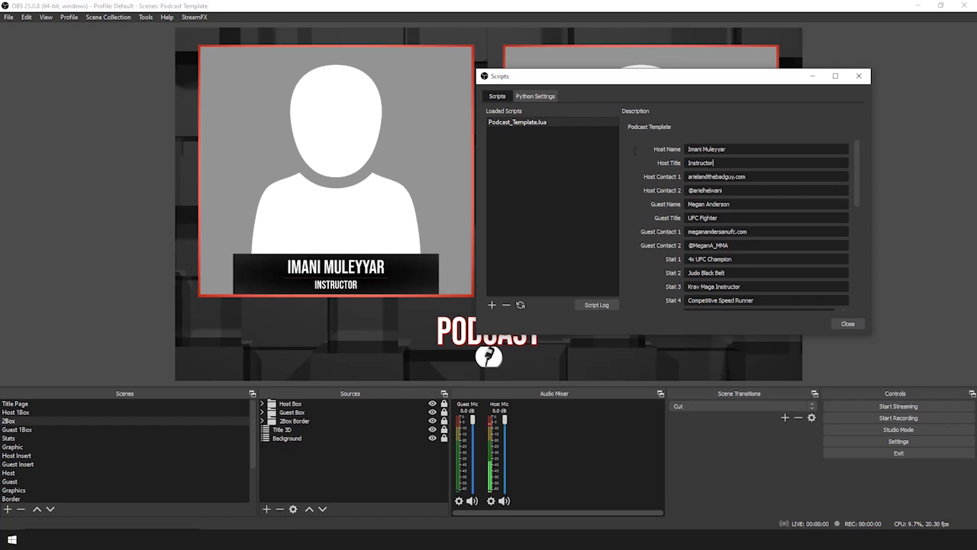
{"action": "left_click_drag", "start_coordinate": [694, 74], "coordinate": [359, 93]}
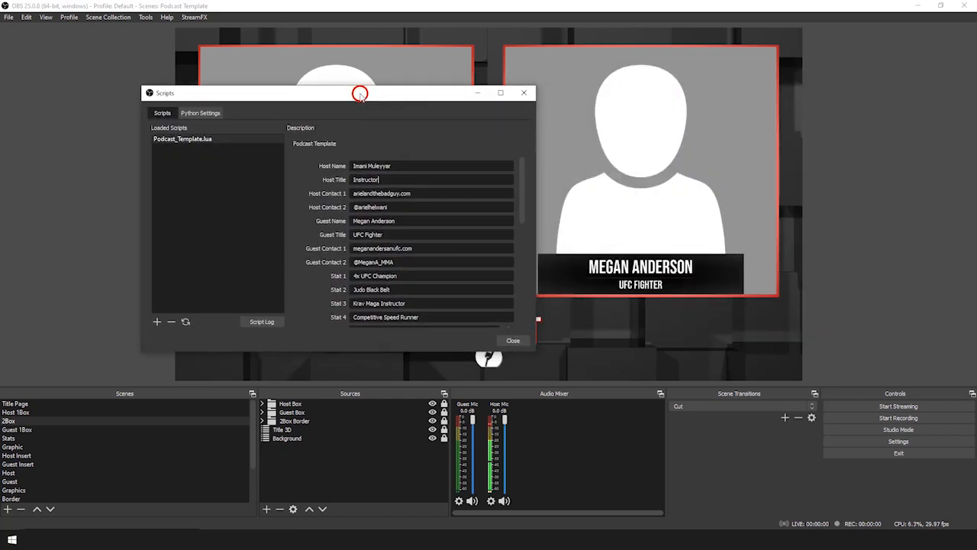
{"action": "scroll", "coordinate": [342, 223], "scroll_direction": "down", "scroll_amount": 1}
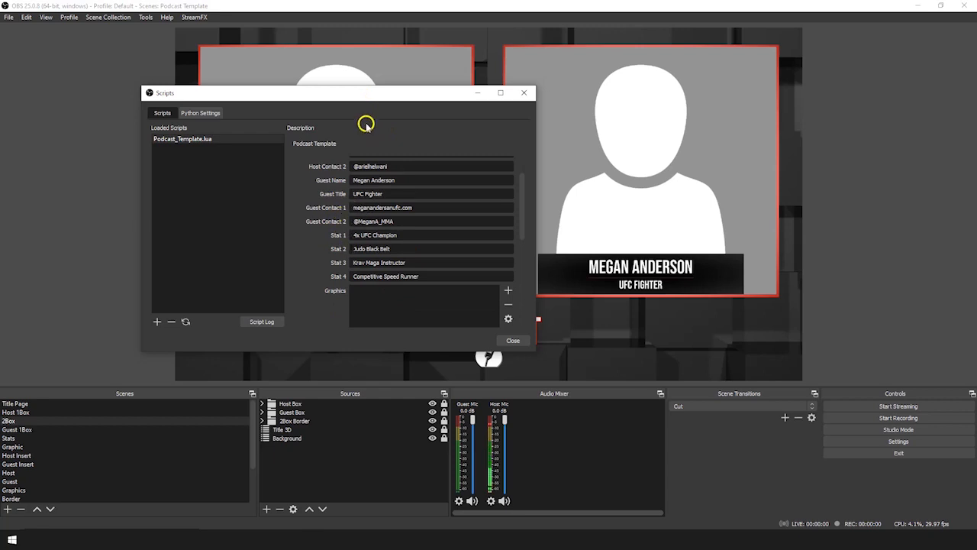
{"action": "left_click_drag", "start_coordinate": [354, 94], "coordinate": [714, 89]}
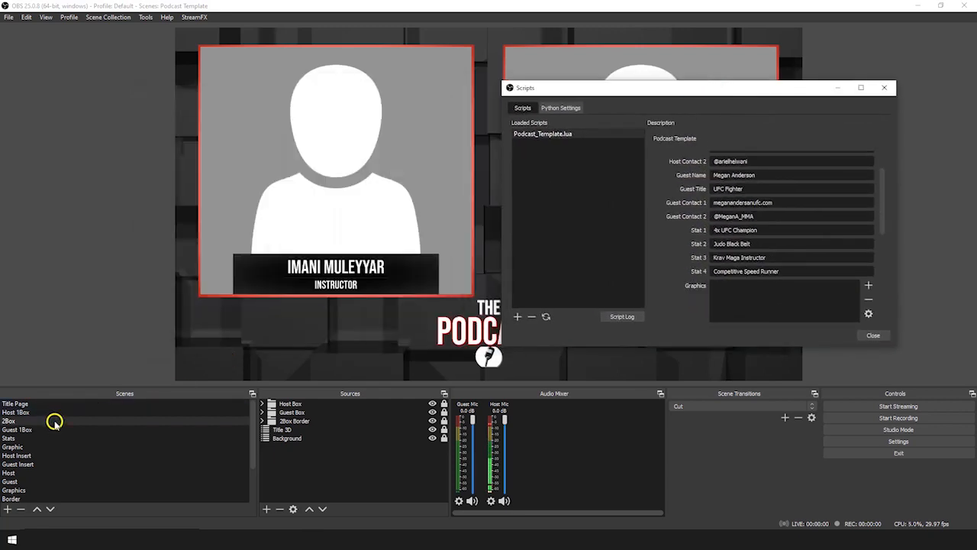
On the Stats scene, change Stat 1 from 4x UFC Champion to 4x Bellator Champion
{"action": "left_click", "coordinate": [35, 438]}
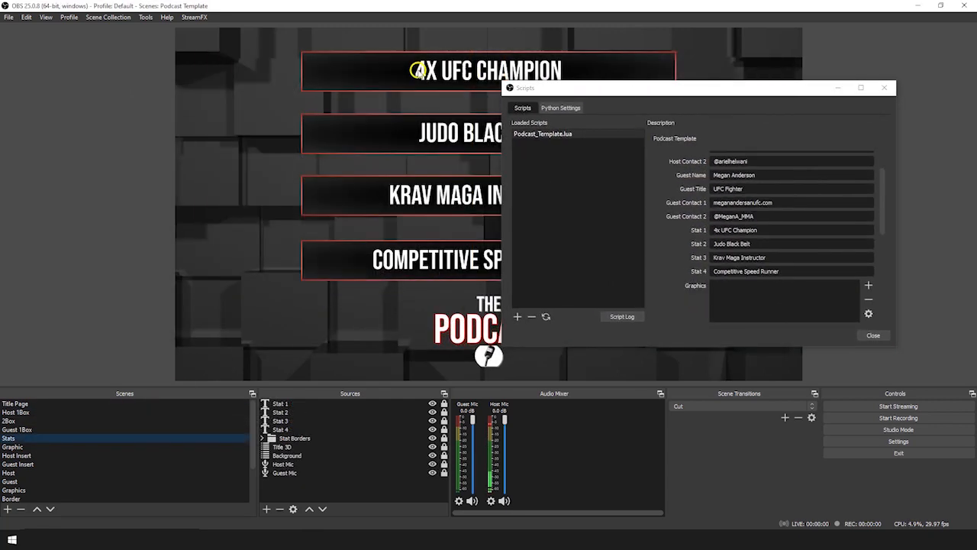
{"action": "left_click_drag", "start_coordinate": [722, 231], "coordinate": [727, 226]}
{"action": "type", "text": "Bellator"}
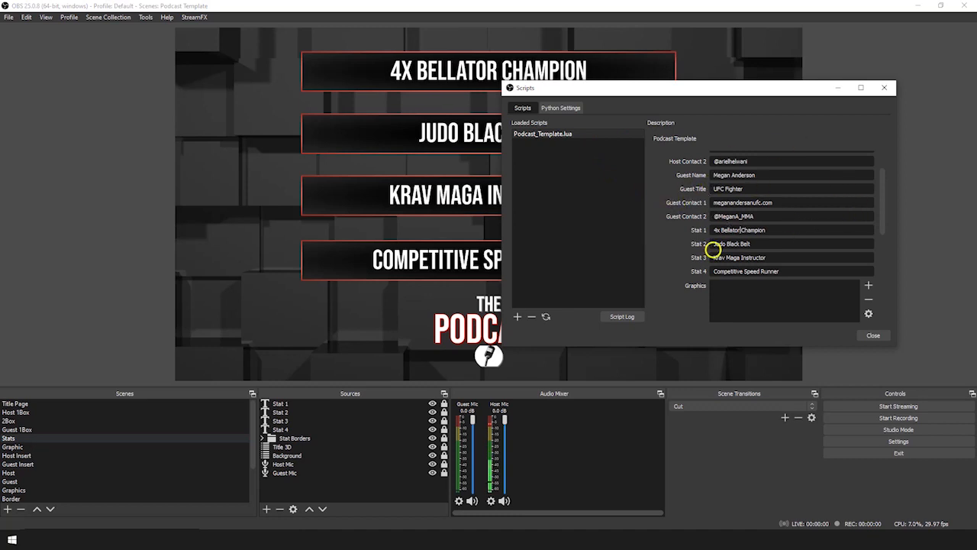
{"action": "scroll", "coordinate": [702, 229], "scroll_direction": "down", "scroll_amount": 1}
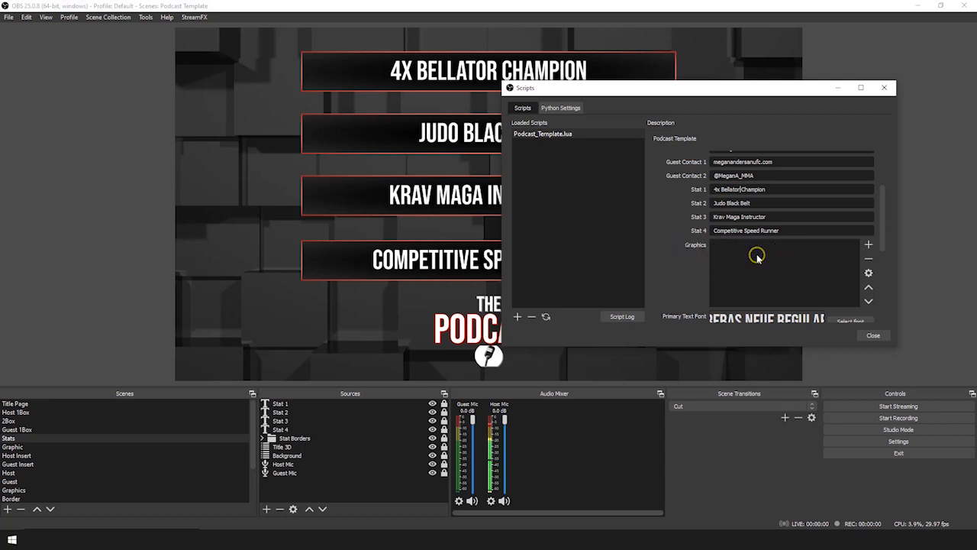
Preview the Graphic scene and start adding image files to the script's Graphics list
{"action": "left_click", "coordinate": [72, 444]}
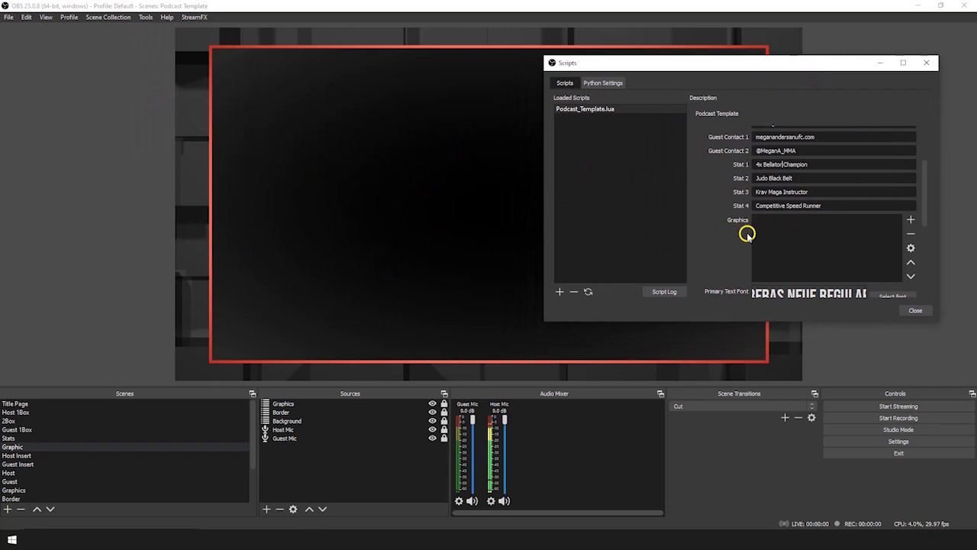
{"action": "left_click", "coordinate": [912, 222]}
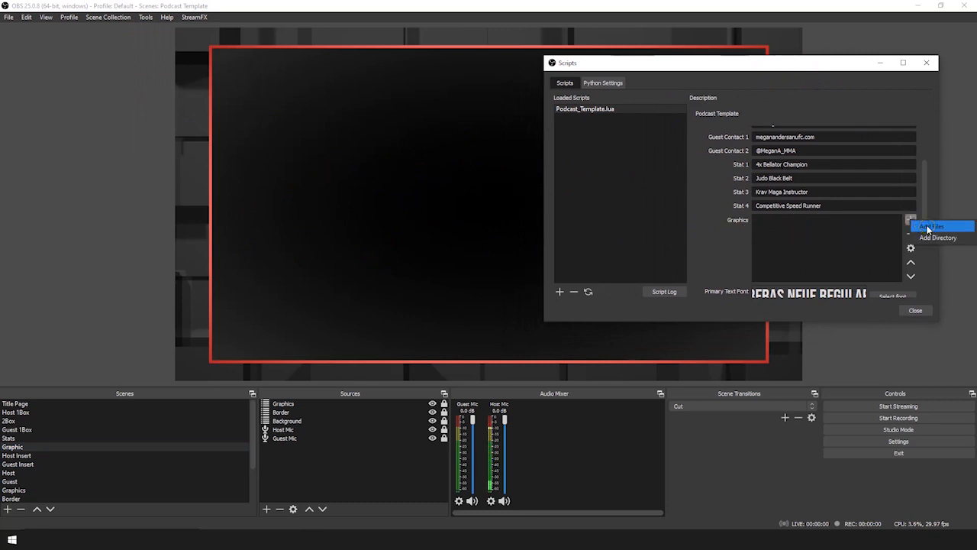
{"action": "left_click", "coordinate": [928, 227]}
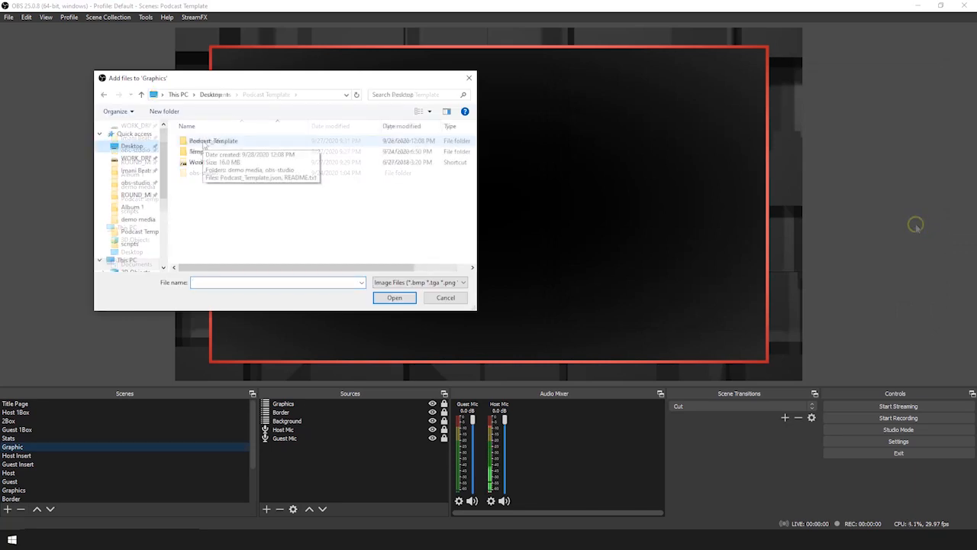
Add graphic 1.png, graphic 2.png and graphic 3.png from the demo media folder to Graphics
{"action": "left_click", "coordinate": [177, 205]}
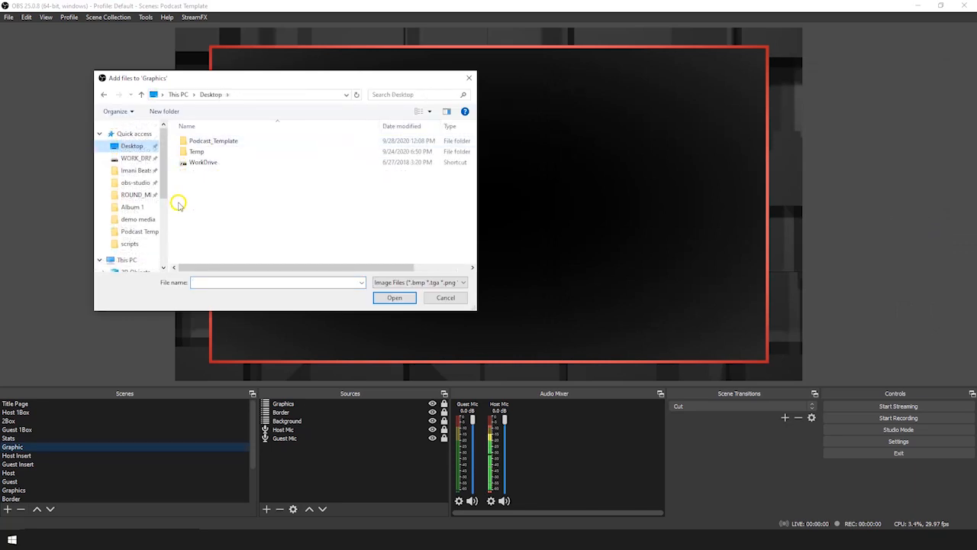
{"action": "double_click", "coordinate": [215, 140]}
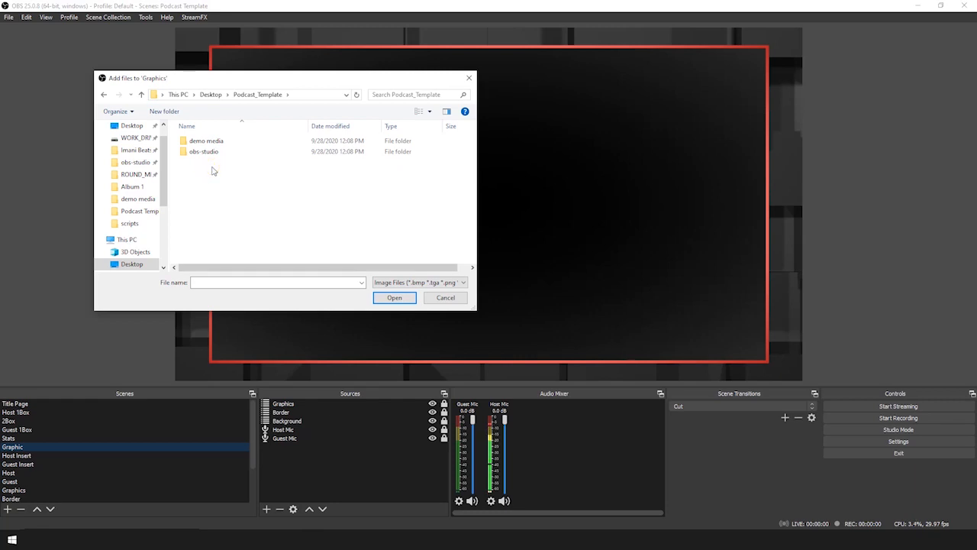
{"action": "double_click", "coordinate": [205, 140]}
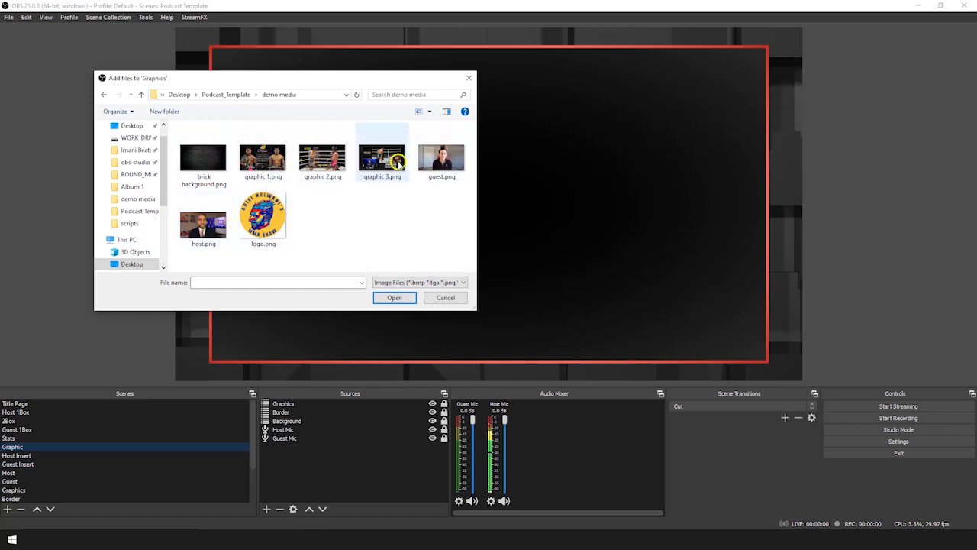
{"action": "left_click", "coordinate": [262, 162]}
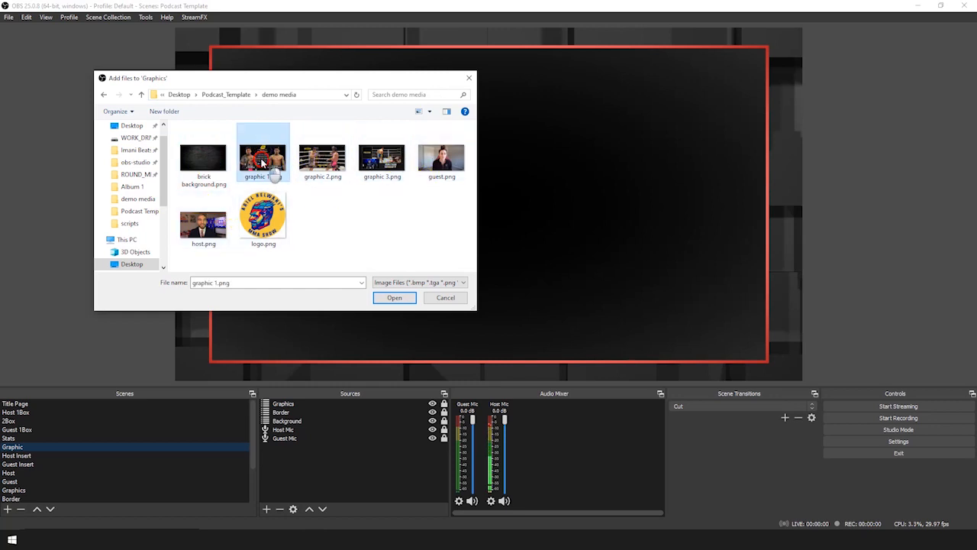
{"action": "left_click", "coordinate": [316, 162], "text": "ctrl"}
{"action": "left_click", "coordinate": [371, 162], "text": "ctrl"}
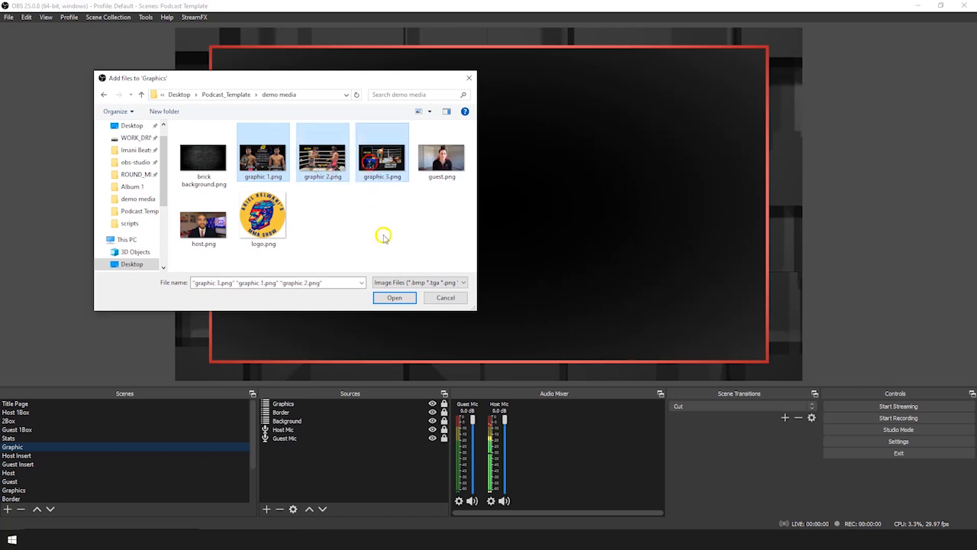
{"action": "left_click", "coordinate": [395, 298]}
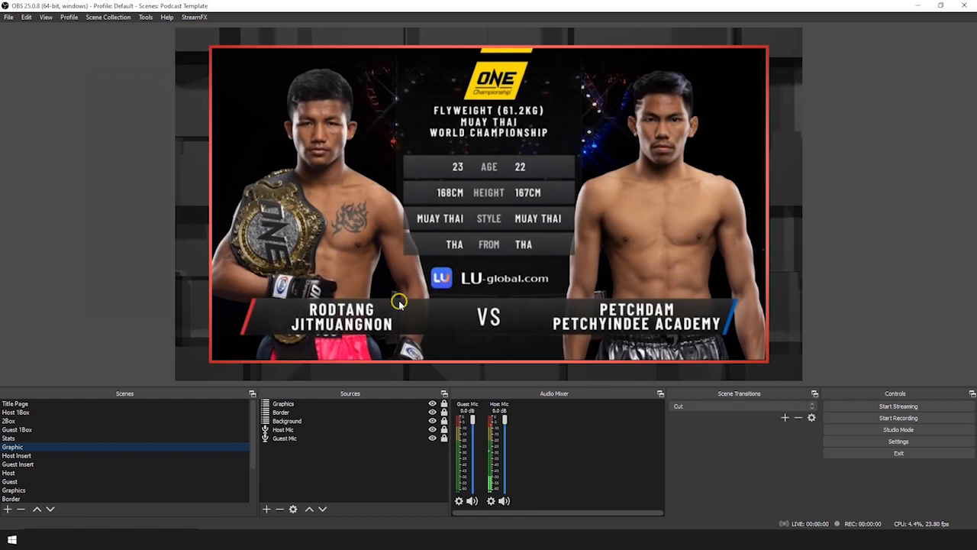
Open the Podcast_Template.lua script settings from Tools > Scripts and preview the 2Box scene
{"action": "left_click", "coordinate": [145, 16]}
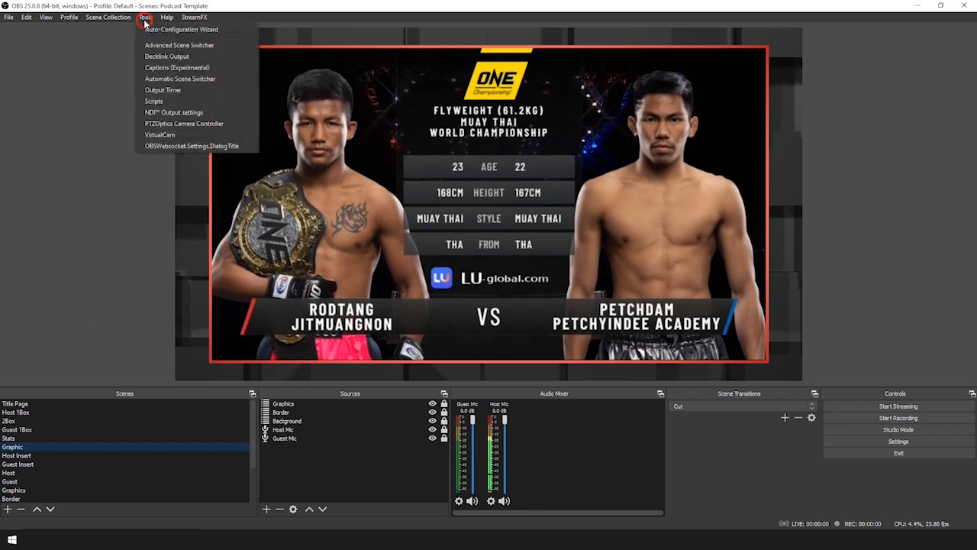
{"action": "left_click", "coordinate": [145, 100]}
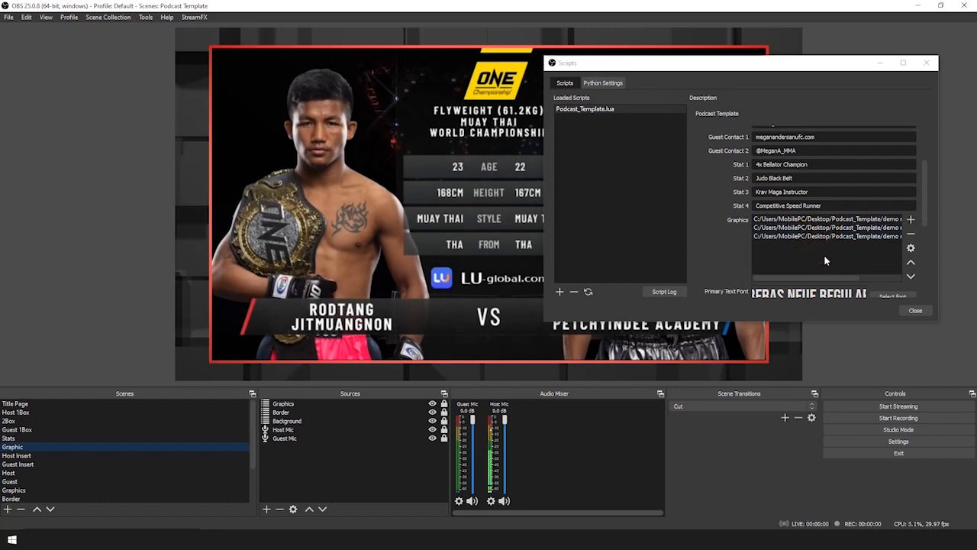
{"action": "left_click", "coordinate": [916, 310]}
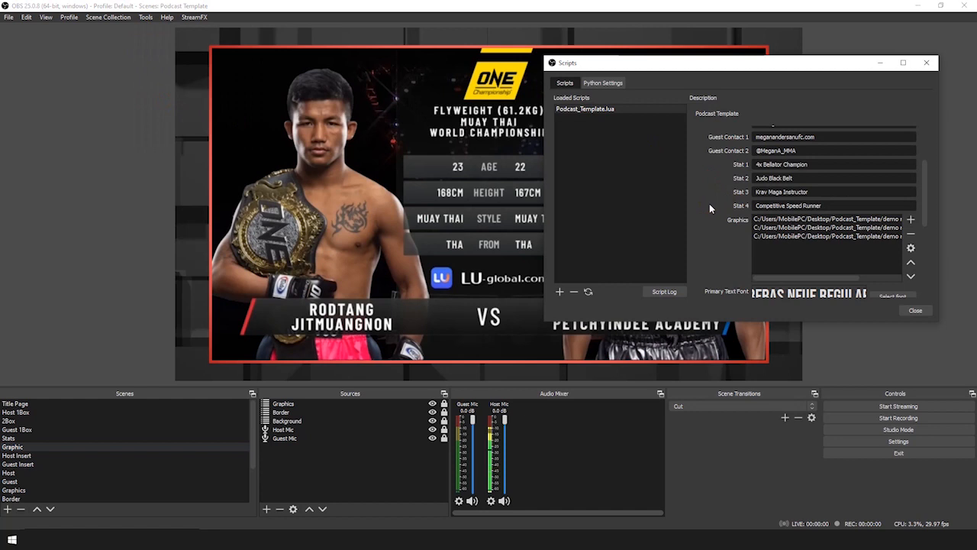
{"action": "left_click_drag", "start_coordinate": [926, 191], "coordinate": [927, 244]}
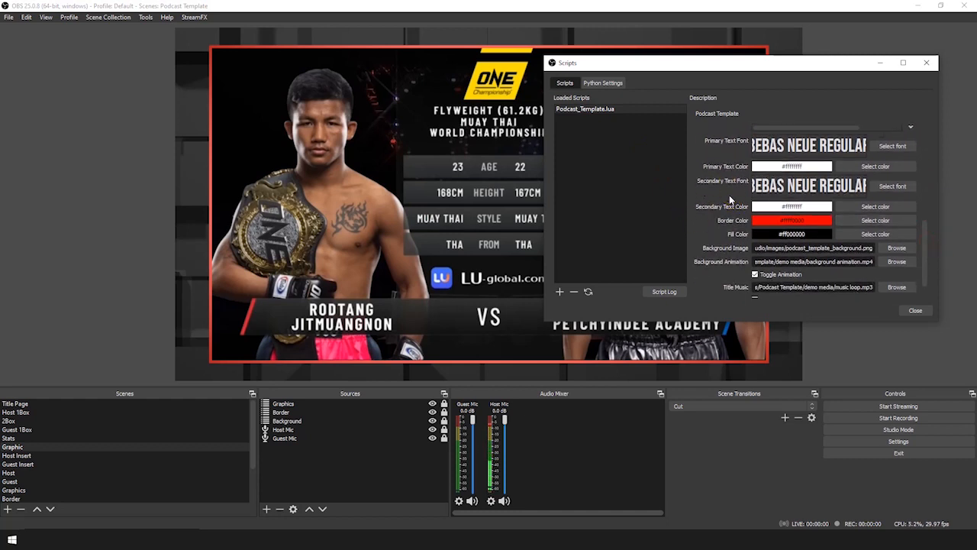
{"action": "left_click", "coordinate": [30, 421]}
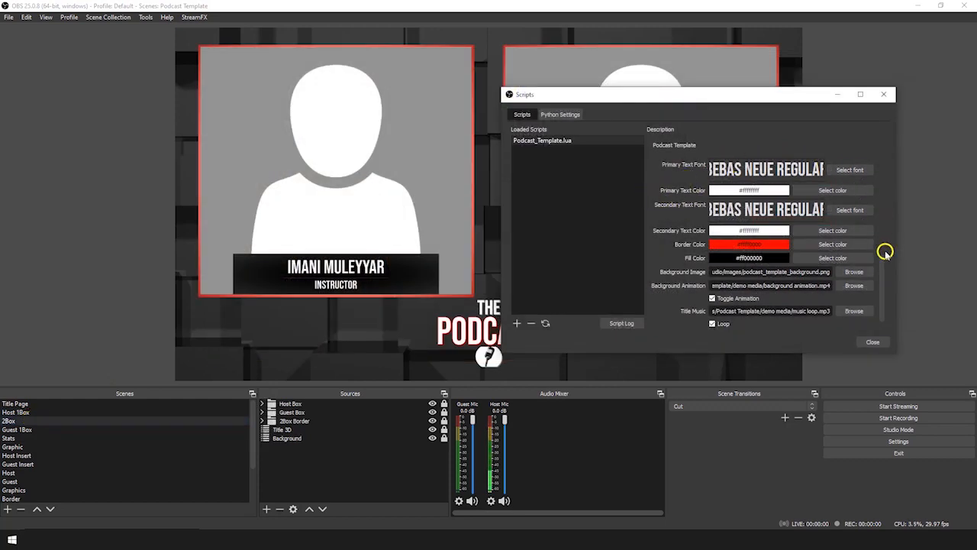
Set the template's Primary Text Font to Impact Regular
{"action": "left_click", "coordinate": [850, 169]}
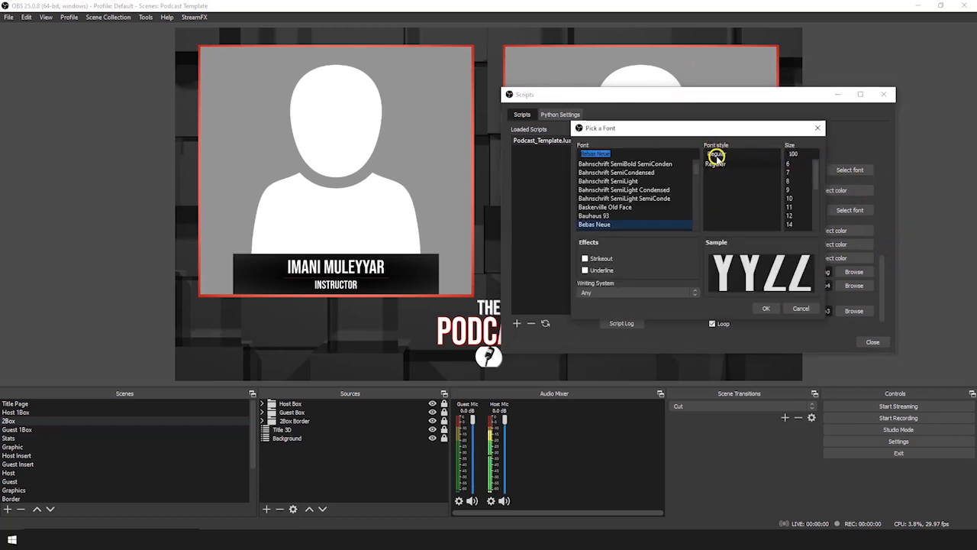
{"action": "left_click_drag", "start_coordinate": [697, 167], "coordinate": [697, 189]}
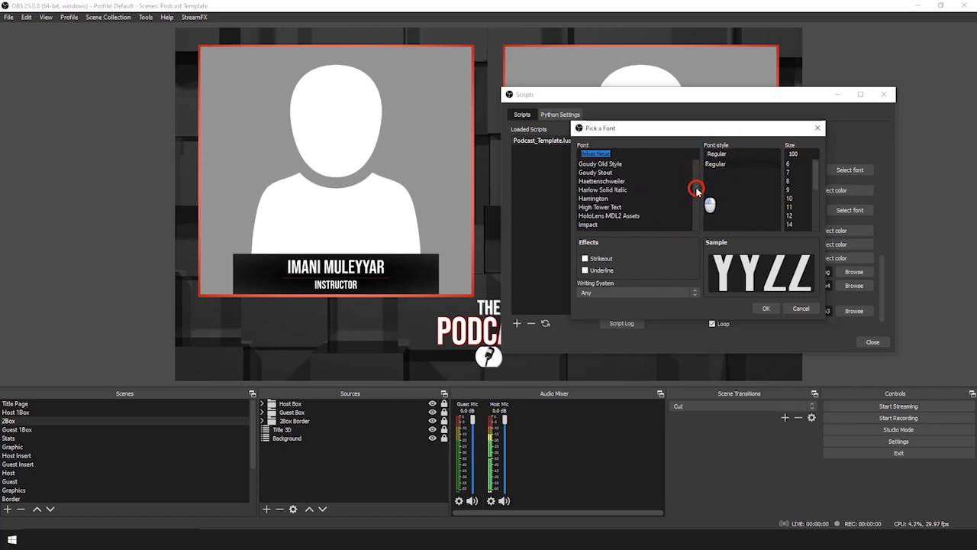
{"action": "left_click", "coordinate": [603, 223]}
{"action": "left_click", "coordinate": [766, 308]}
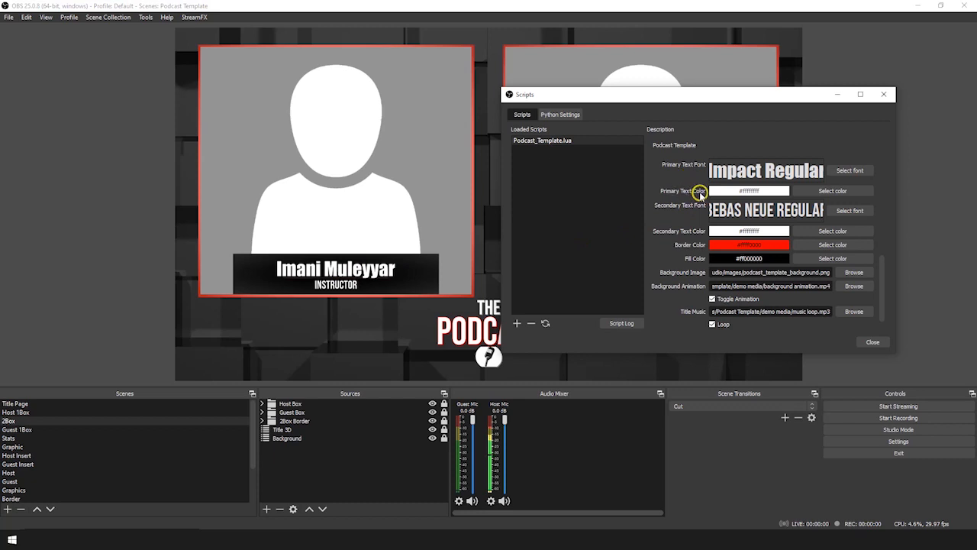
Set the Primary Text Color to the yellow basic colour (#ffffff00)
{"action": "left_click", "coordinate": [828, 190]}
{"action": "left_click", "coordinate": [676, 185]}
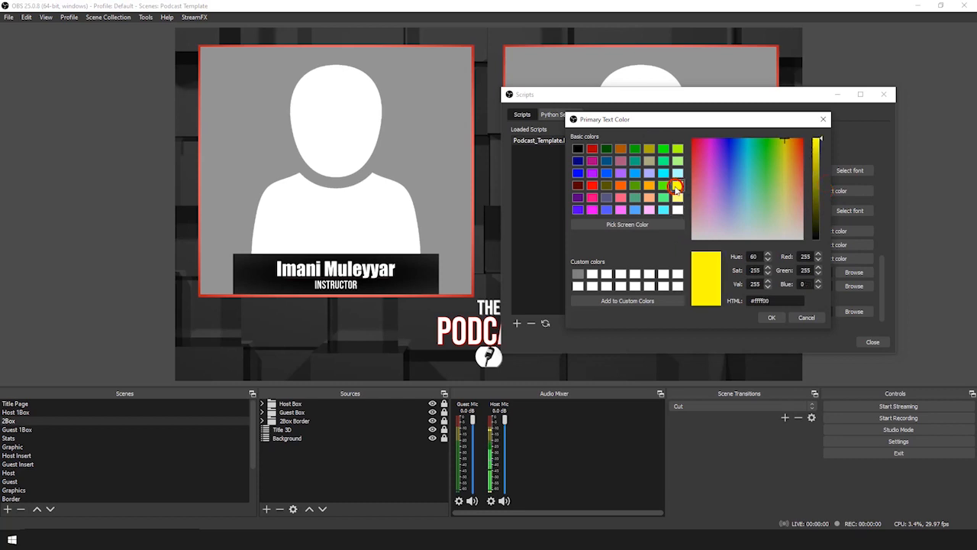
{"action": "left_click", "coordinate": [771, 317]}
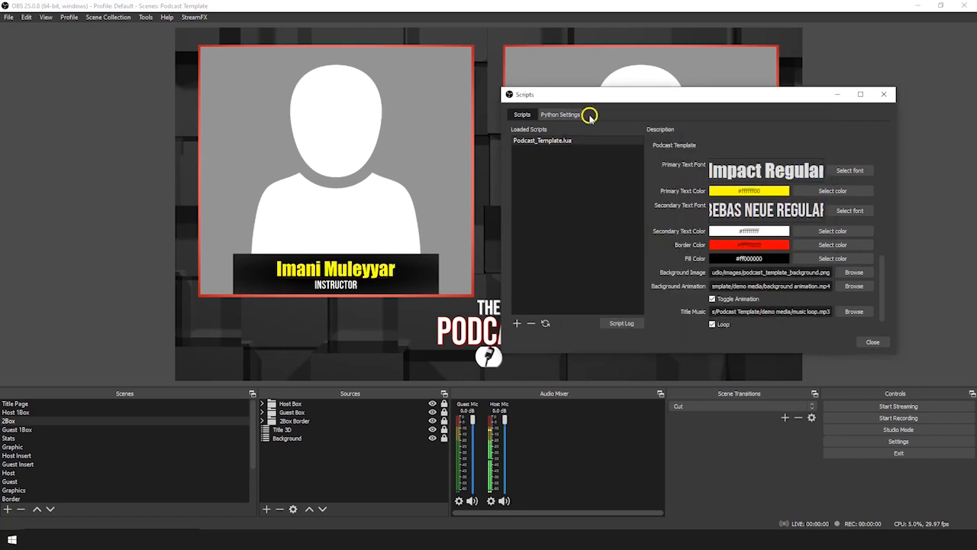
{"action": "left_click_drag", "start_coordinate": [602, 97], "coordinate": [458, 313]}
{"action": "left_click_drag", "start_coordinate": [596, 309], "coordinate": [741, 88]}
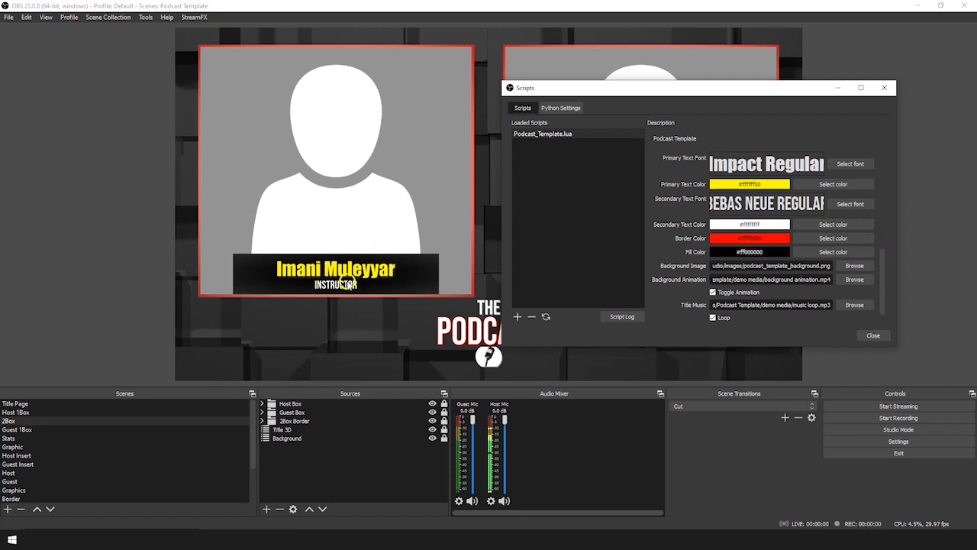
Set the template's Secondary Text Font to Impact for the Instructor caption
{"action": "left_click", "coordinate": [850, 203]}
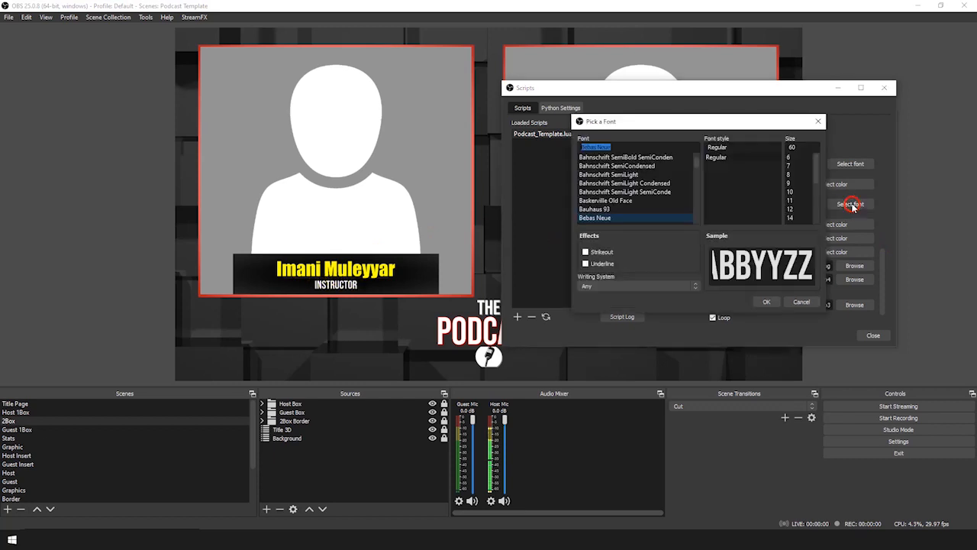
{"action": "left_click_drag", "start_coordinate": [695, 159], "coordinate": [695, 182]}
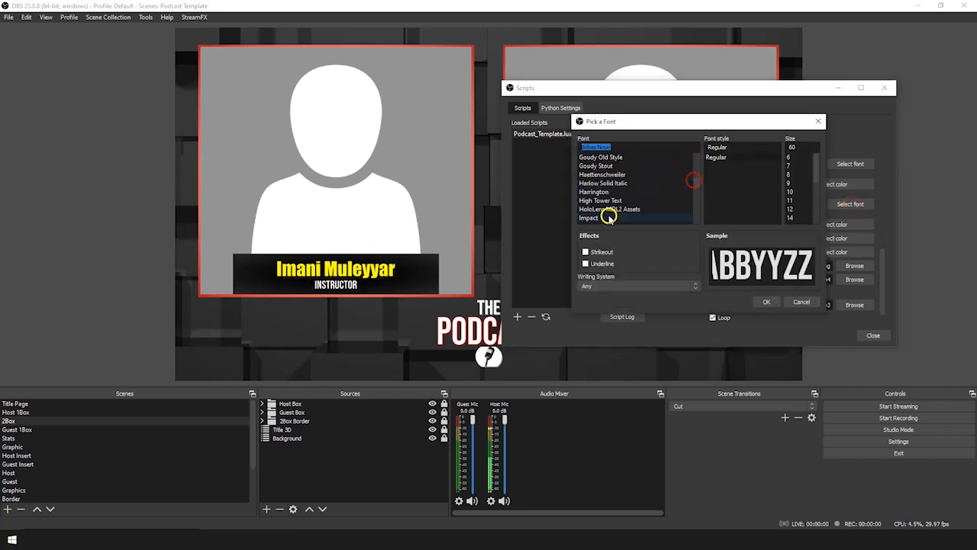
{"action": "left_click", "coordinate": [611, 217]}
{"action": "left_click", "coordinate": [767, 302]}
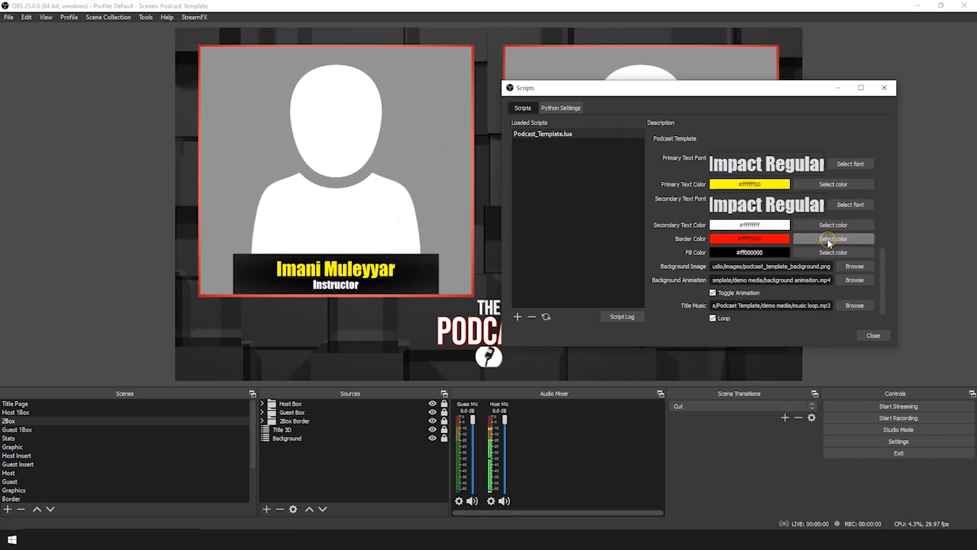
Set the Border Color to the blue basic colour swatch
{"action": "left_click", "coordinate": [830, 240]}
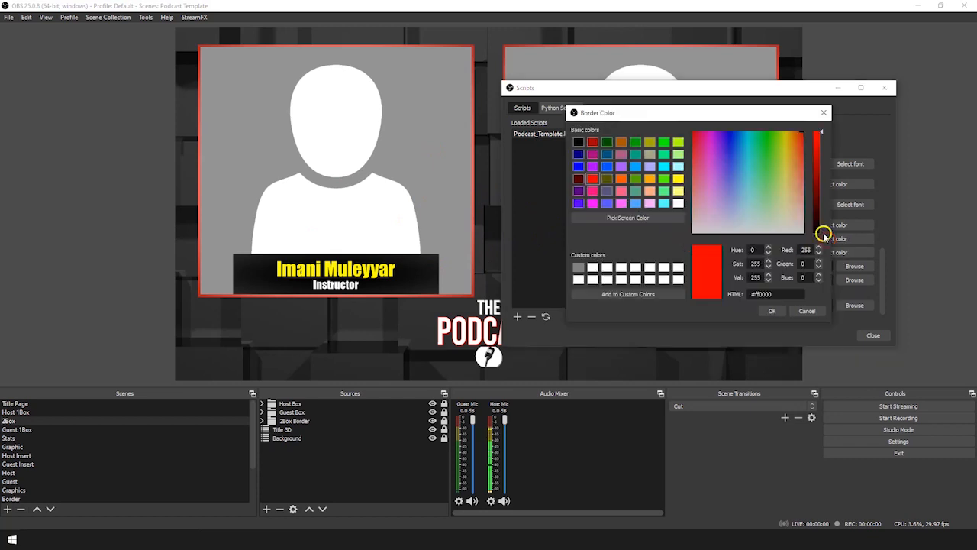
{"action": "left_click", "coordinate": [577, 166]}
{"action": "left_click", "coordinate": [772, 310]}
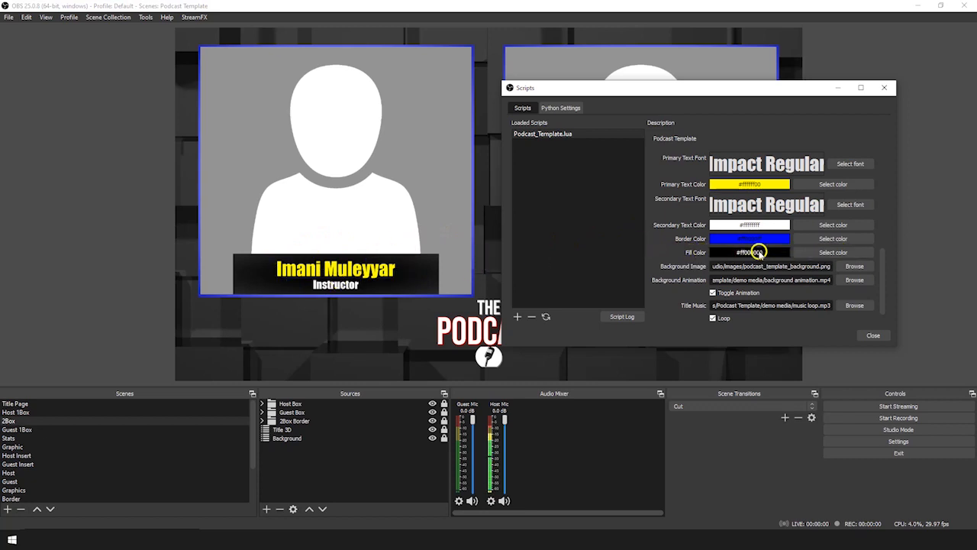
Set the Fill Color to dark gray #3b3b3b
{"action": "left_click", "coordinate": [831, 253]}
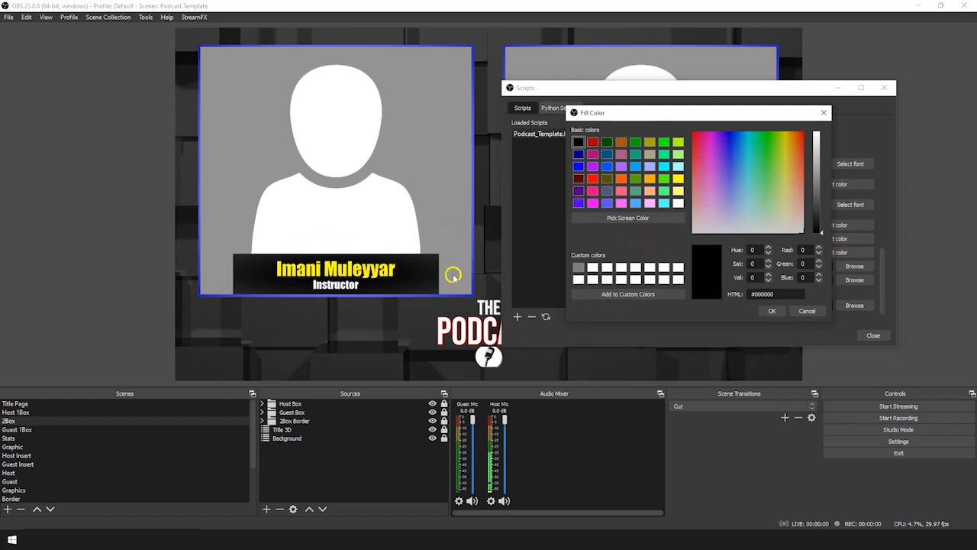
{"action": "left_click", "coordinate": [820, 227]}
{"action": "left_click_drag", "start_coordinate": [820, 229], "coordinate": [820, 212]}
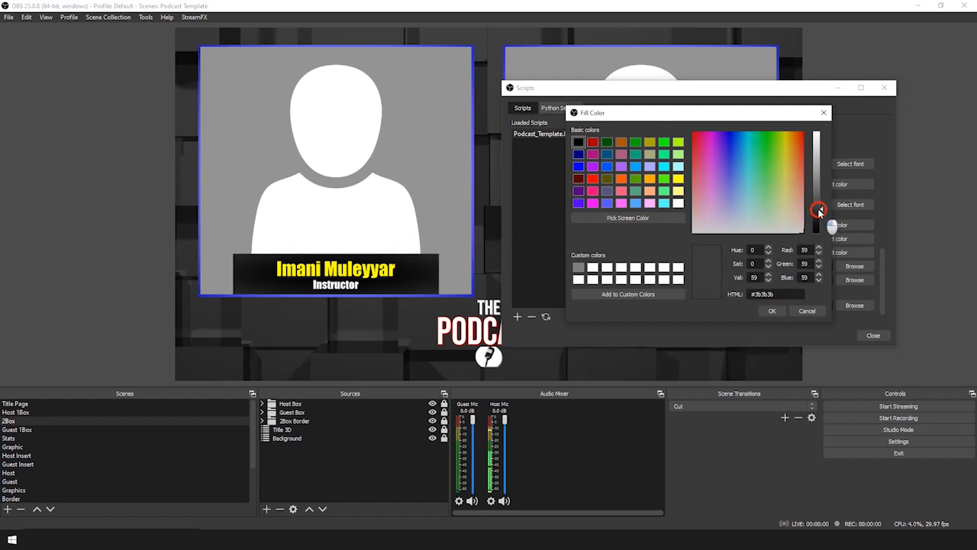
{"action": "left_click", "coordinate": [772, 311]}
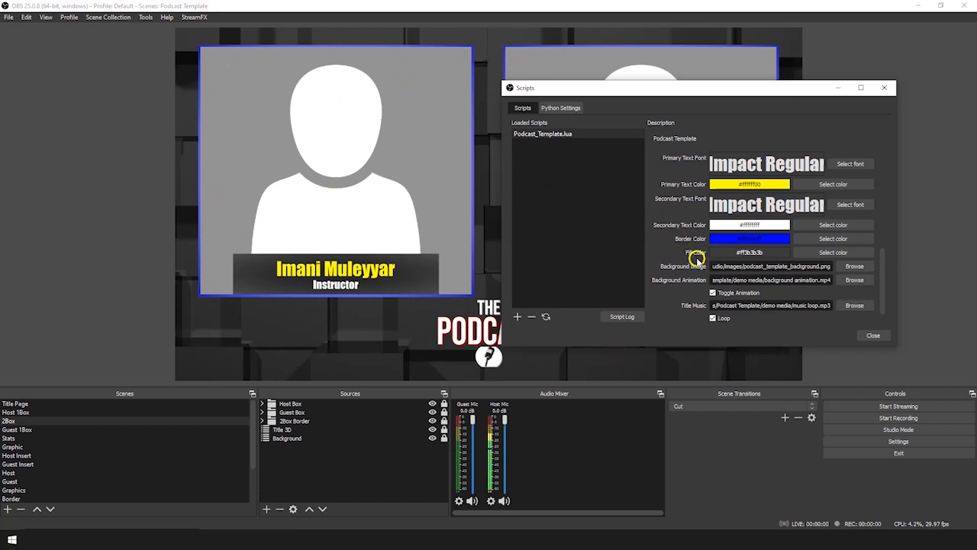
Set the Background Image to brick background.png and browse for a Background Animation video
{"action": "left_click", "coordinate": [856, 267]}
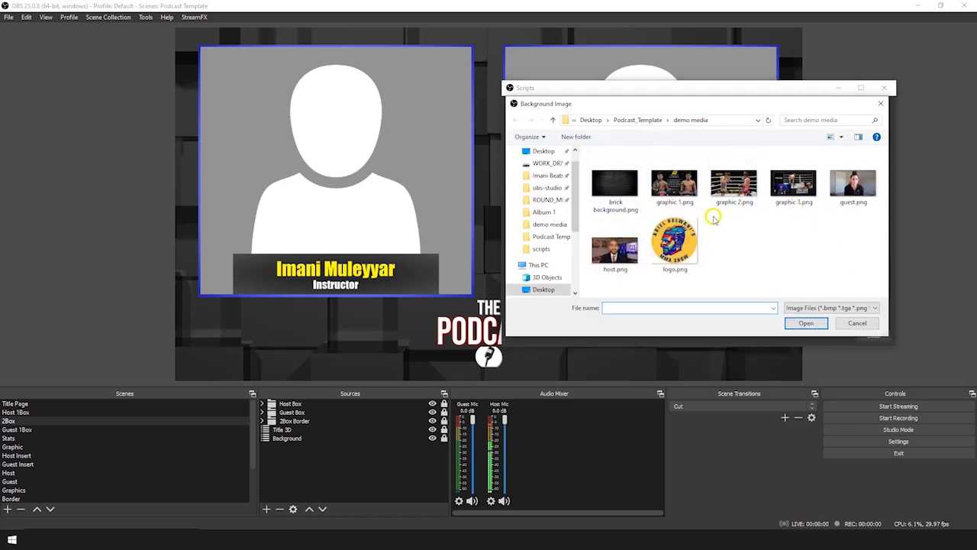
{"action": "left_click", "coordinate": [618, 190]}
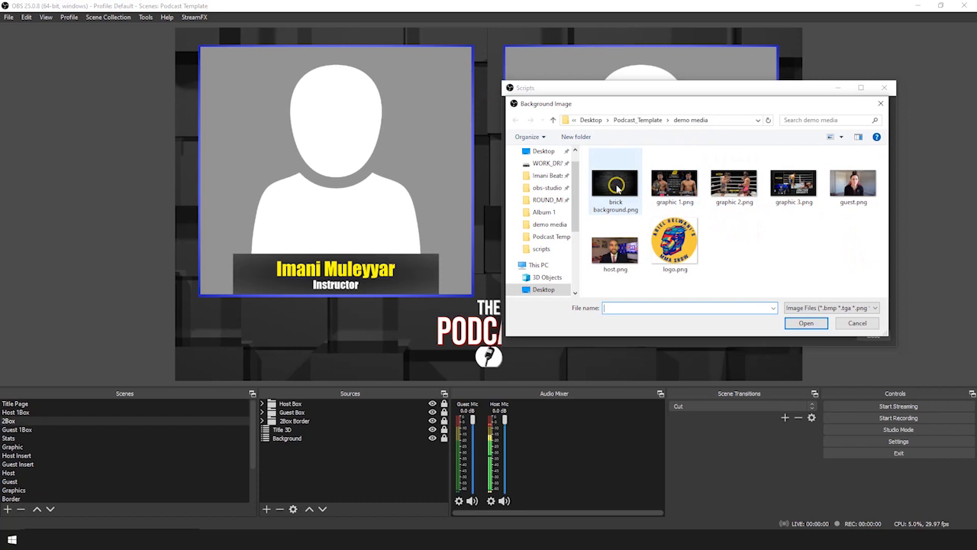
{"action": "left_click", "coordinate": [806, 325]}
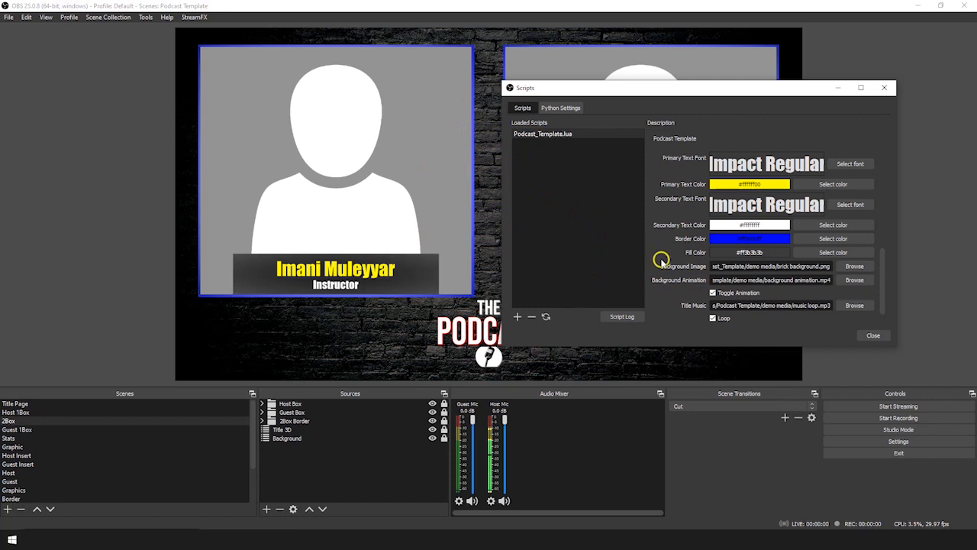
{"action": "left_click", "coordinate": [854, 280]}
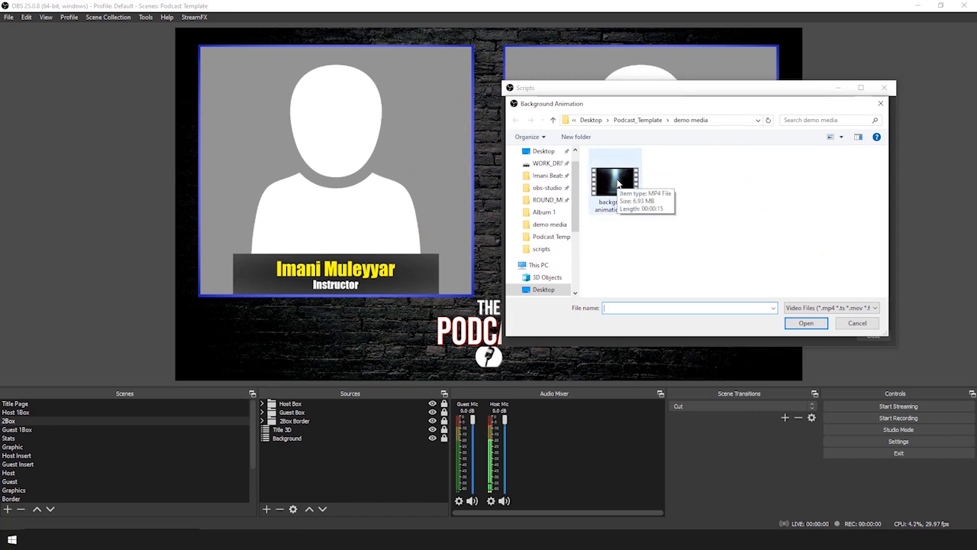
Set the Background Animation to background animation.mp4 from the demo media folder
{"action": "left_click", "coordinate": [619, 183]}
{"action": "left_click", "coordinate": [806, 323]}
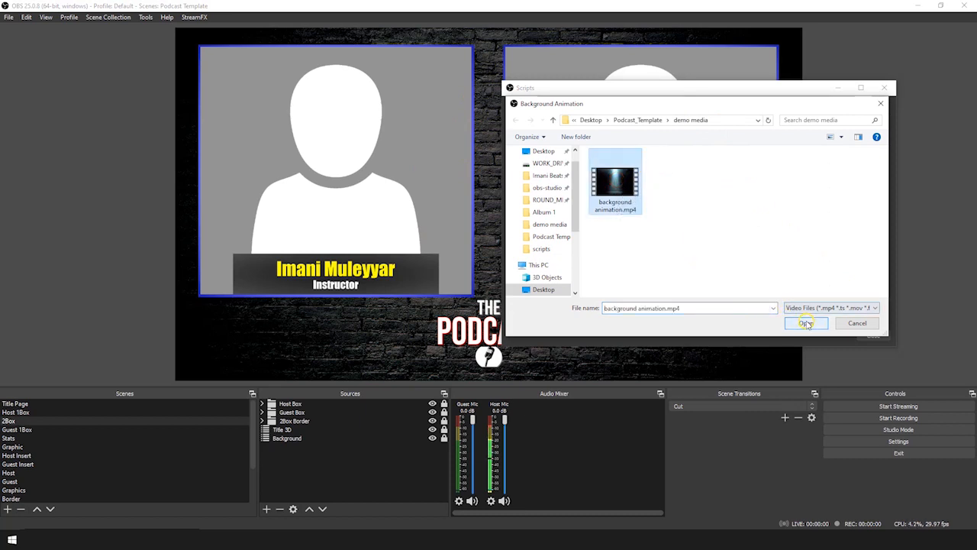
{"action": "left_click", "coordinate": [806, 323]}
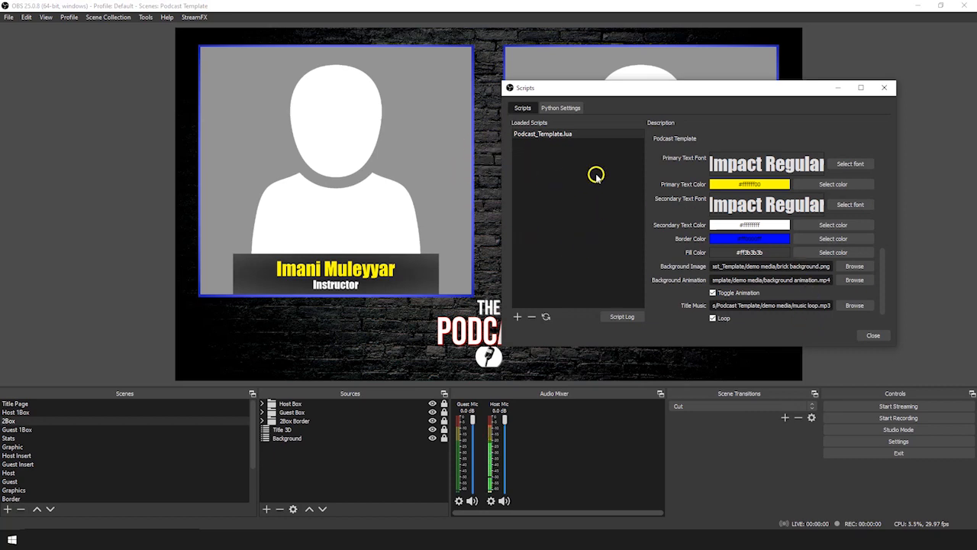
{"action": "left_click", "coordinate": [713, 293]}
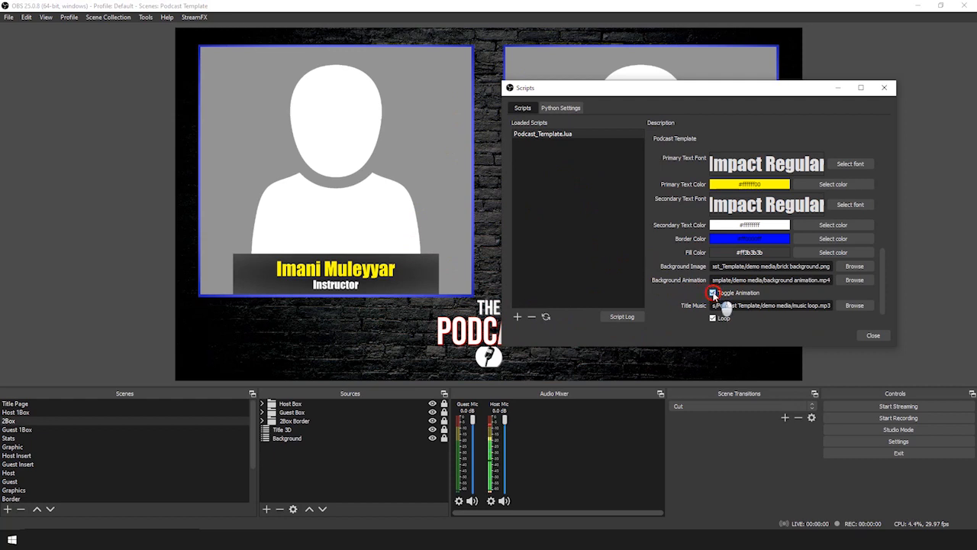
Compare the brick wall and animated backdrops, leaving the animated background on
{"action": "left_click", "coordinate": [714, 294]}
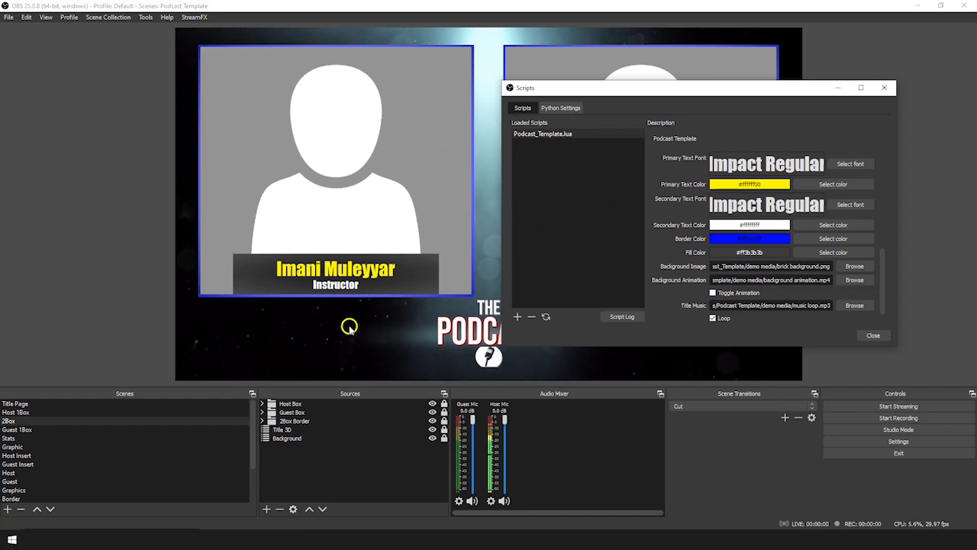
{"action": "left_click_drag", "start_coordinate": [574, 88], "coordinate": [702, 80]}
{"action": "left_click_drag", "start_coordinate": [791, 90], "coordinate": [690, 79]}
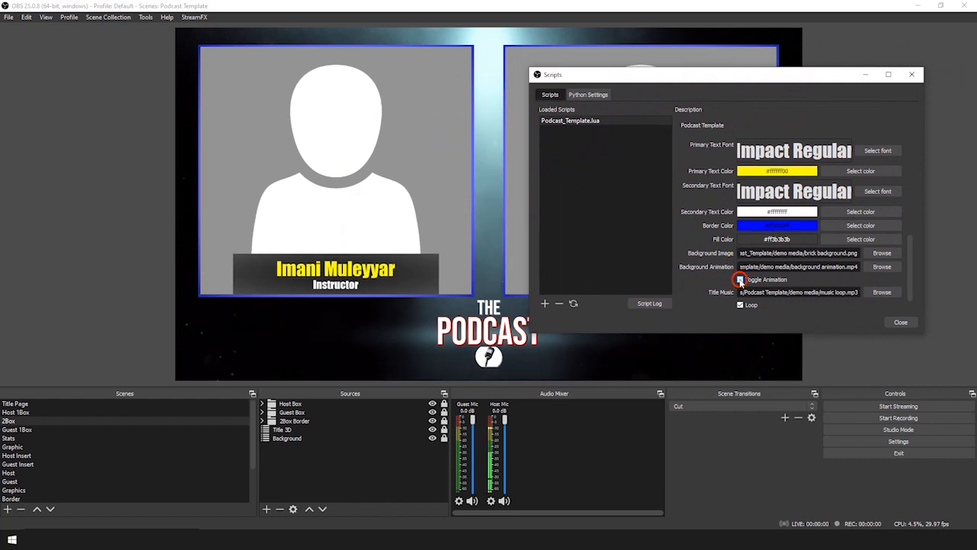
{"action": "left_click", "coordinate": [741, 280]}
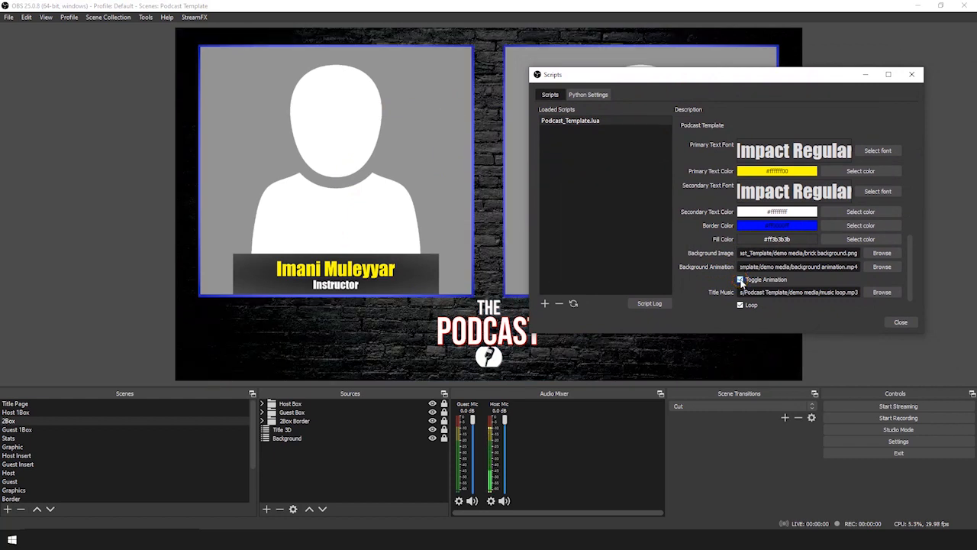
{"action": "left_click", "coordinate": [740, 280]}
Scroll through the remaining template settings and close the Scripts window
{"action": "left_click_drag", "start_coordinate": [691, 76], "coordinate": [685, 71]}
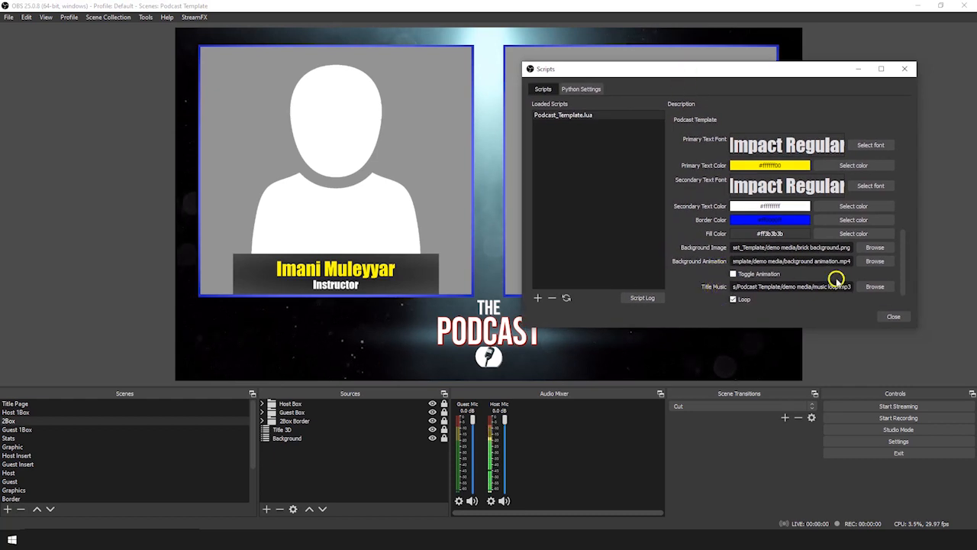
{"action": "left_click_drag", "start_coordinate": [901, 248], "coordinate": [901, 261]}
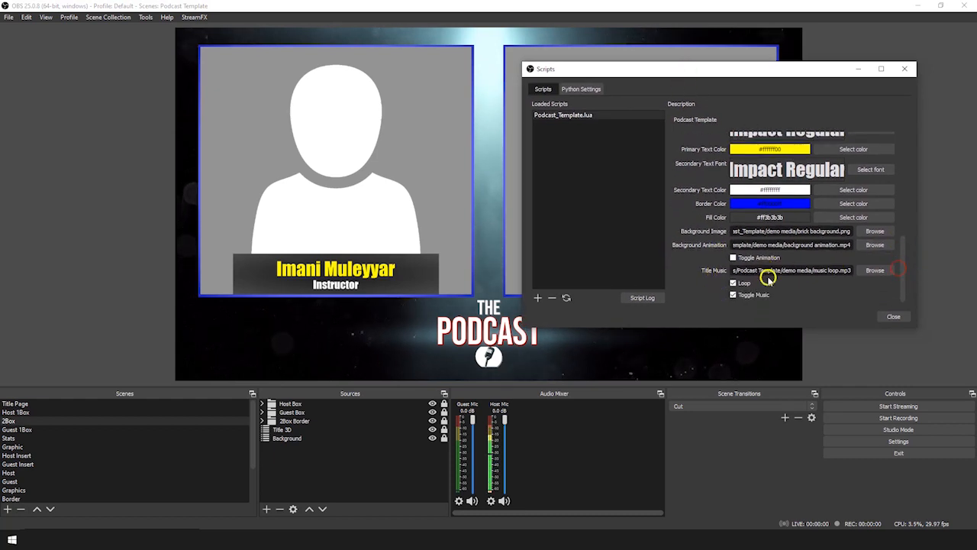
{"action": "left_click", "coordinate": [895, 316]}
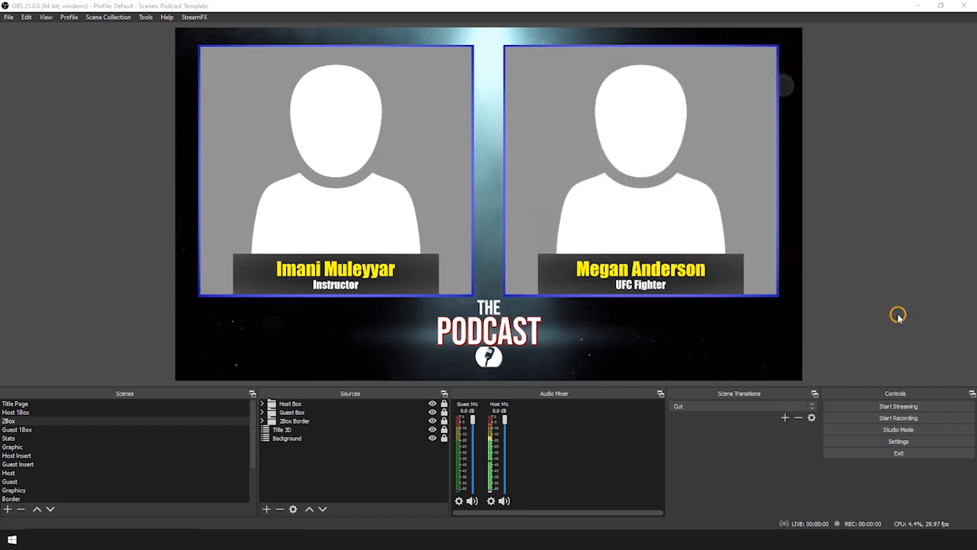
Preview the Title Page, Host 1Box, 2Box, Guest 1Box and Stats scenes, ending on Title Page
{"action": "left_click", "coordinate": [67, 404]}
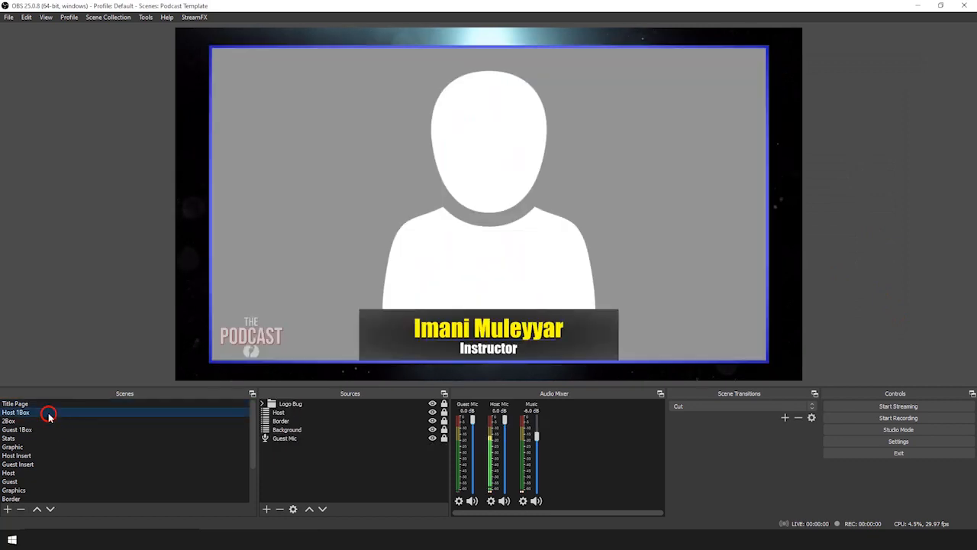
{"action": "left_click", "coordinate": [48, 412]}
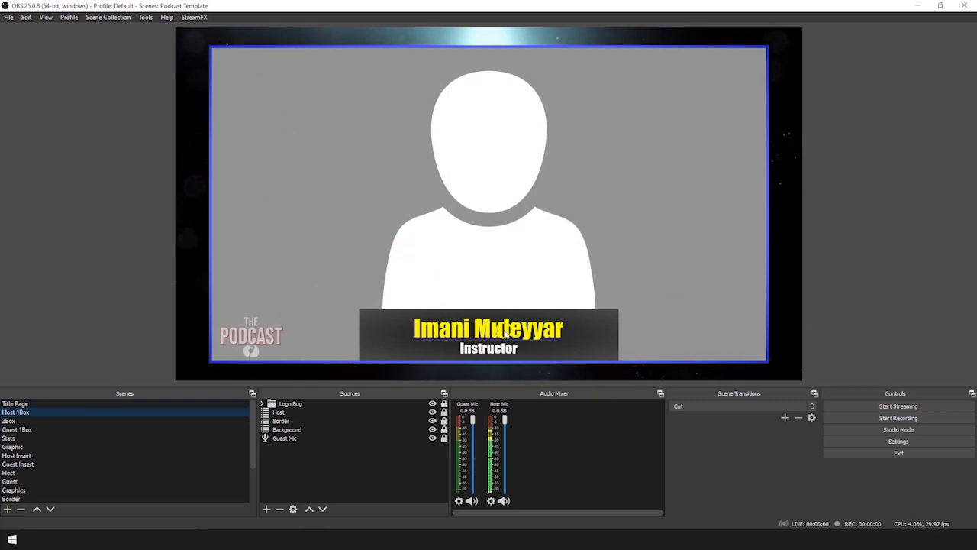
{"action": "left_click", "coordinate": [52, 421]}
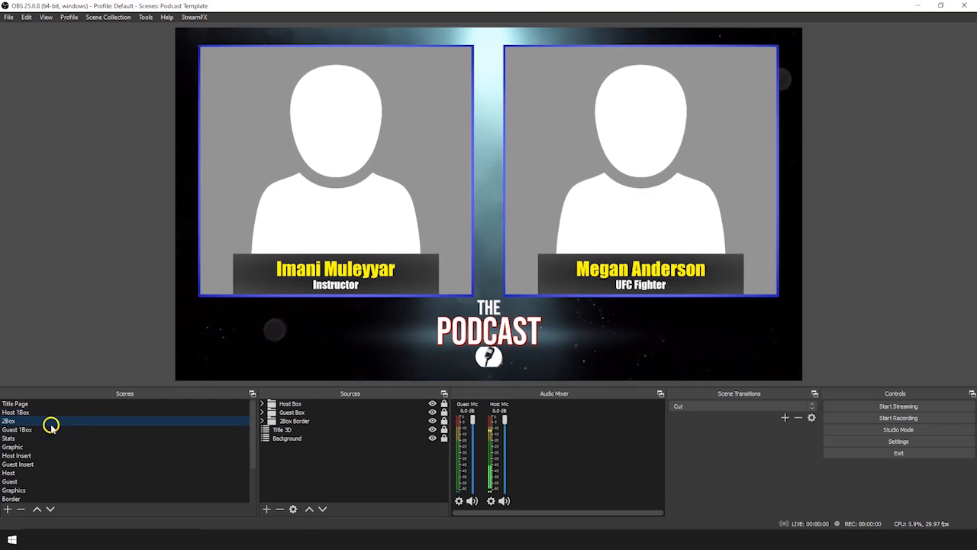
{"action": "left_click", "coordinate": [40, 429]}
{"action": "left_click", "coordinate": [39, 438]}
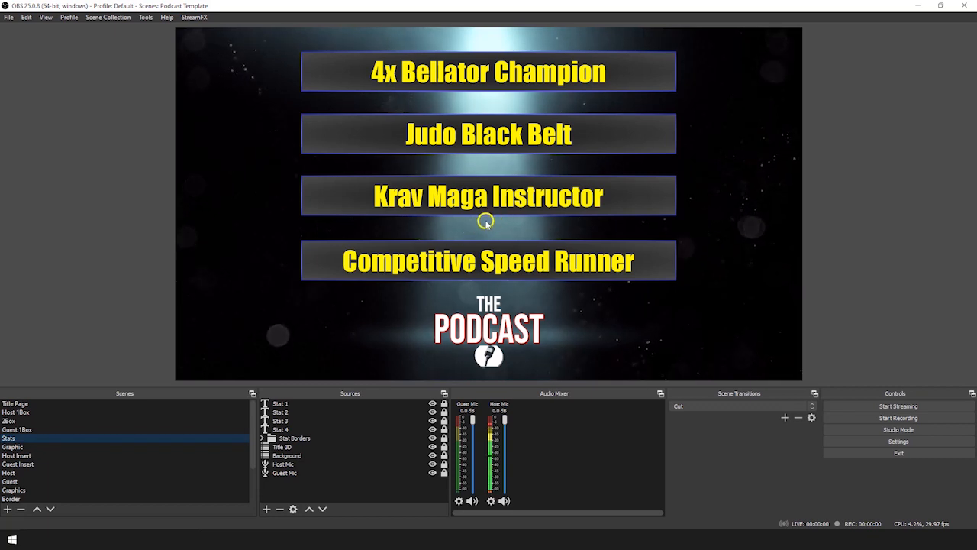
{"action": "left_click", "coordinate": [122, 404]}
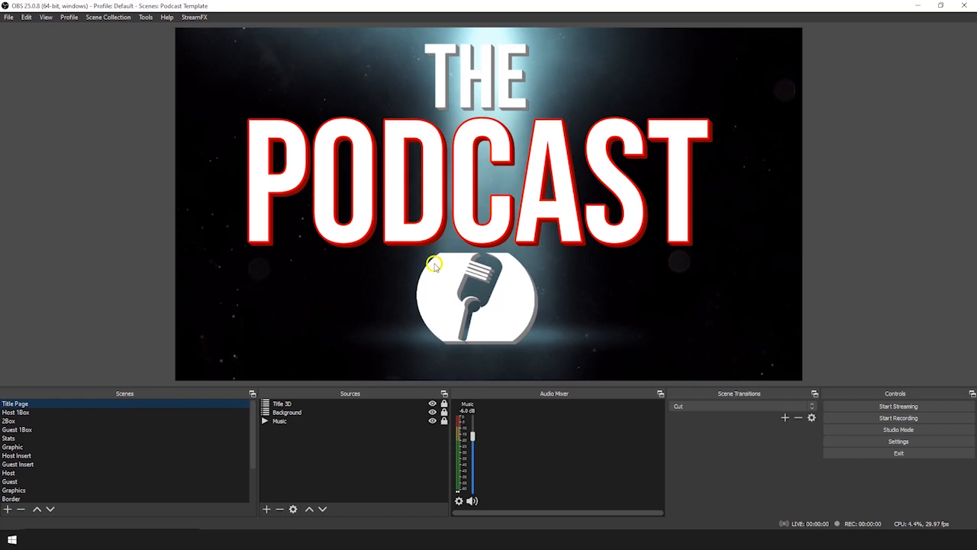
In the template's script settings, choose music loop.mp3 as the Title Music file
{"action": "left_click", "coordinate": [145, 17]}
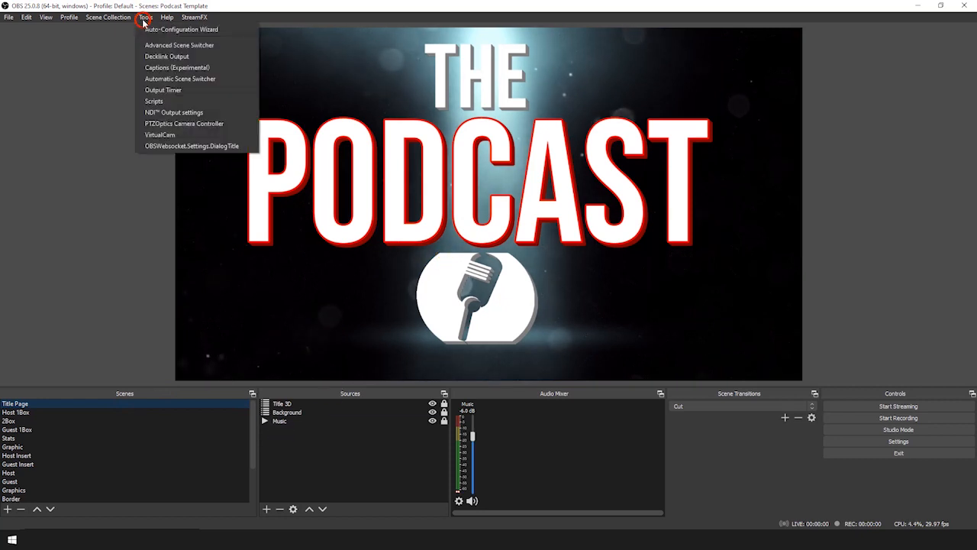
{"action": "left_click", "coordinate": [173, 100]}
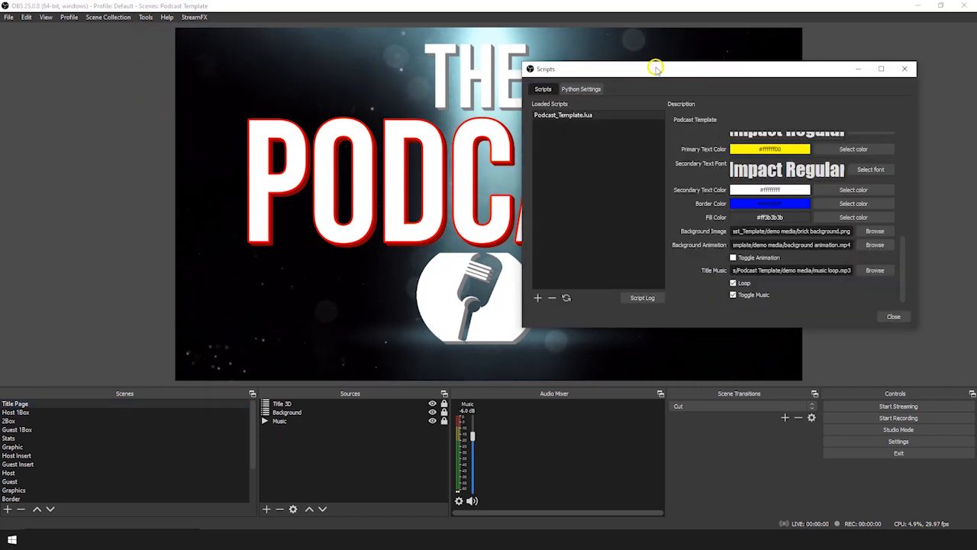
{"action": "left_click_drag", "start_coordinate": [655, 69], "coordinate": [578, 44]}
{"action": "left_click", "coordinate": [794, 245]}
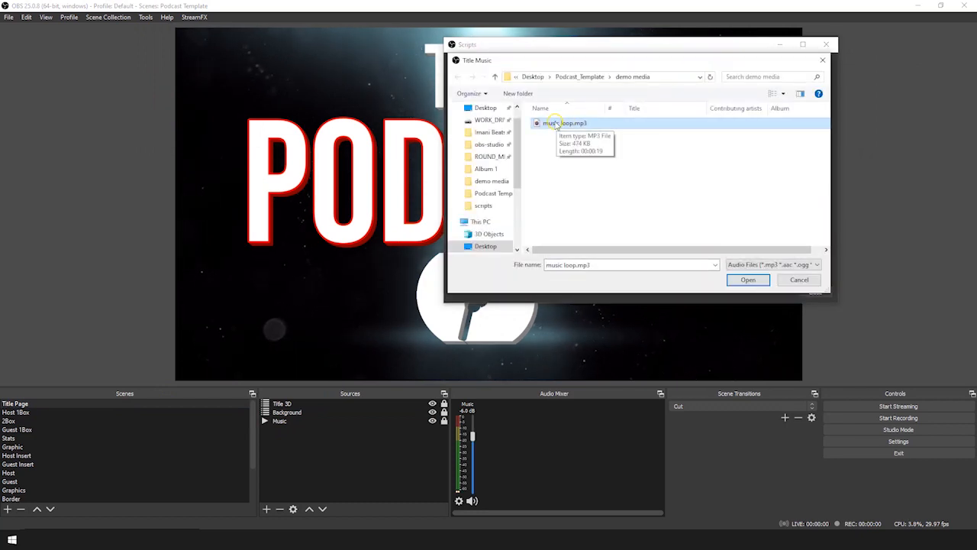
{"action": "left_click", "coordinate": [750, 281]}
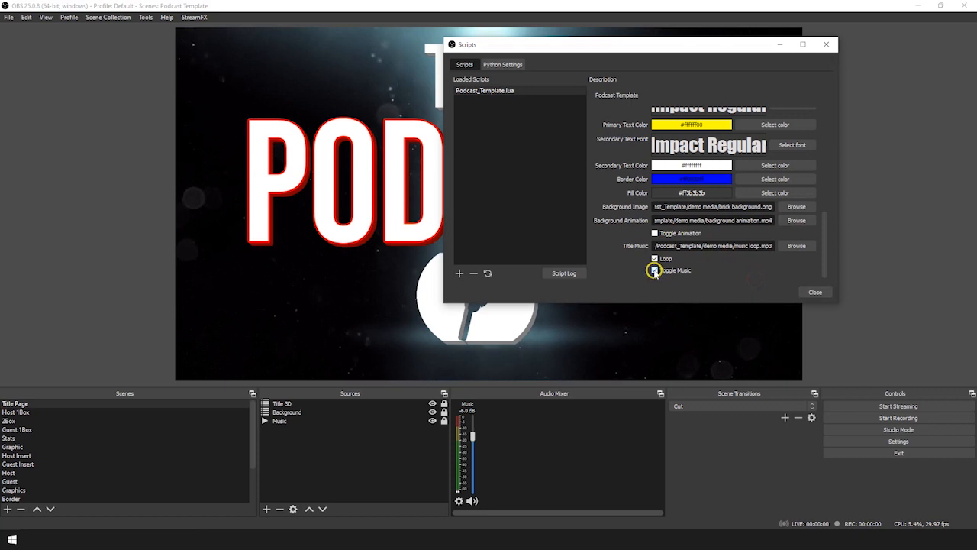
Set the Toggle Music and Loop checkboxes for the title music, then close the script settings
{"action": "left_click", "coordinate": [655, 271]}
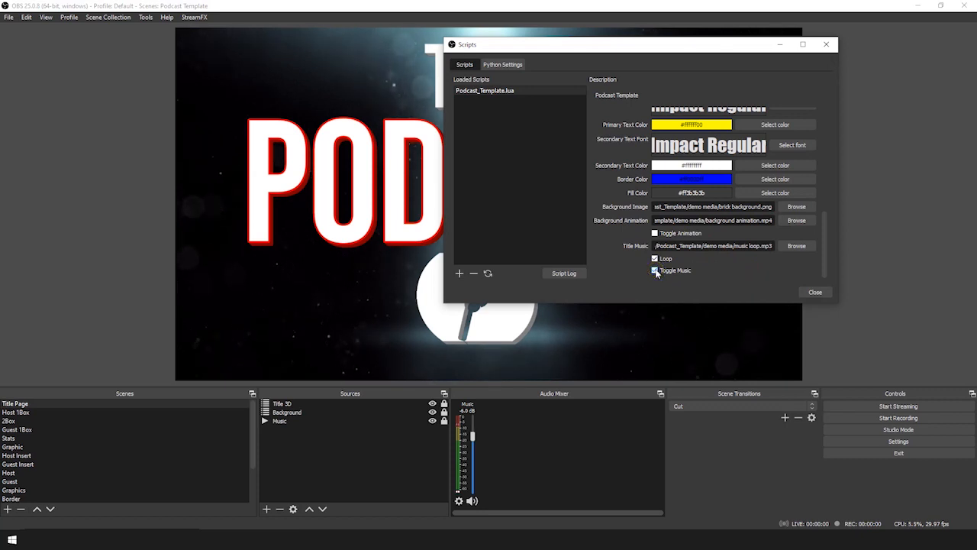
{"action": "left_click", "coordinate": [655, 271]}
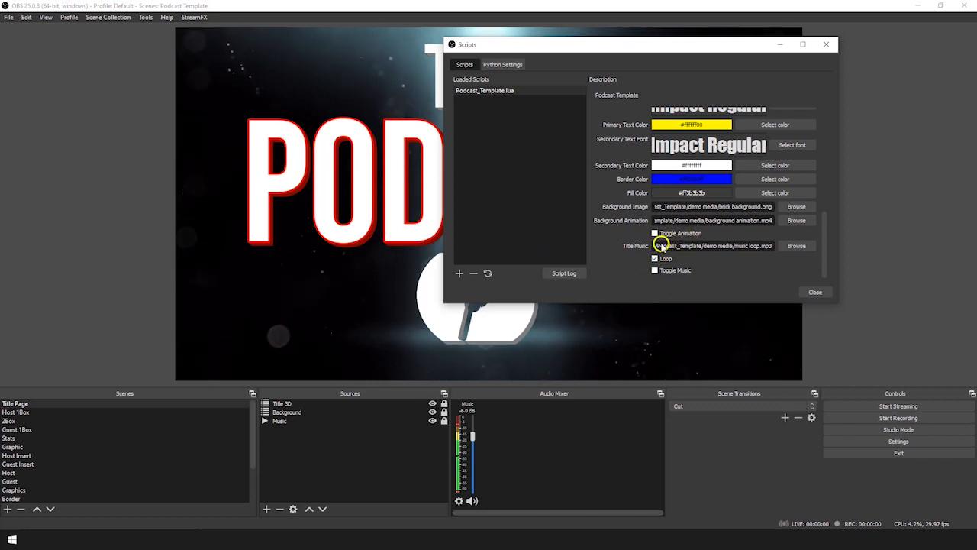
{"action": "left_click", "coordinate": [654, 259]}
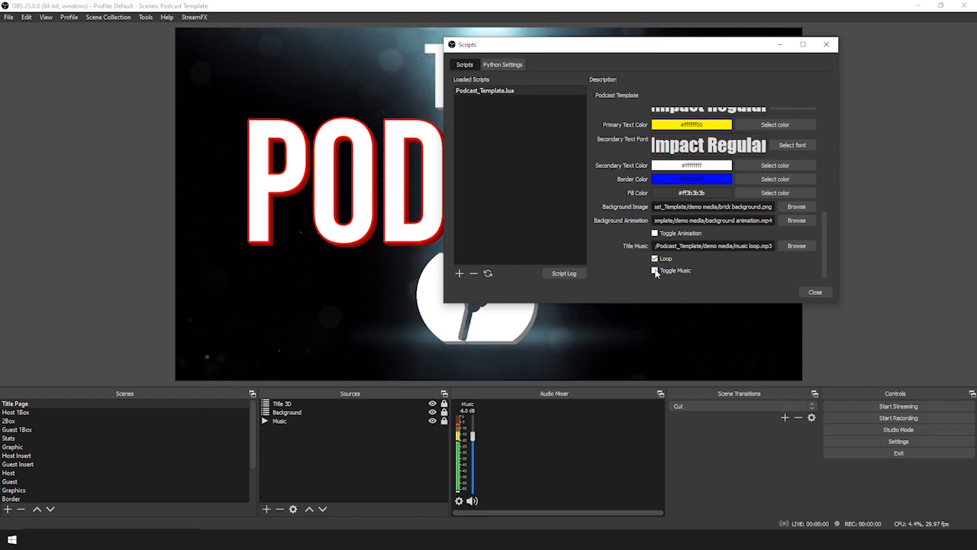
{"action": "left_click_drag", "start_coordinate": [664, 48], "coordinate": [749, 58]}
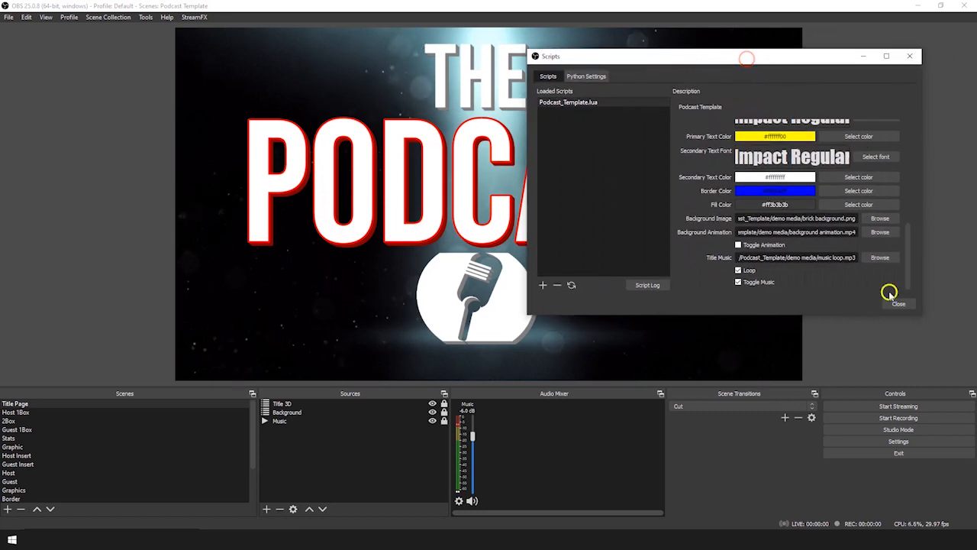
{"action": "left_click", "coordinate": [899, 305]}
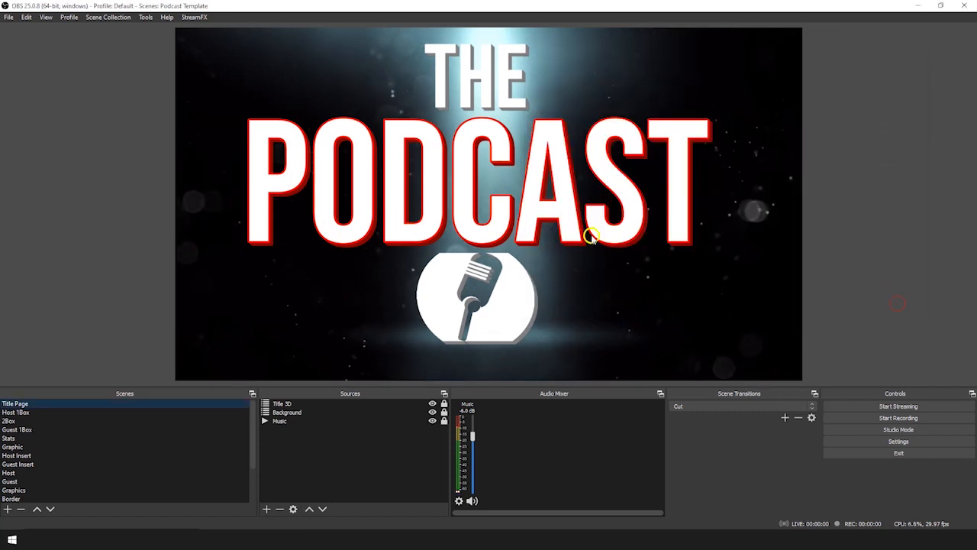
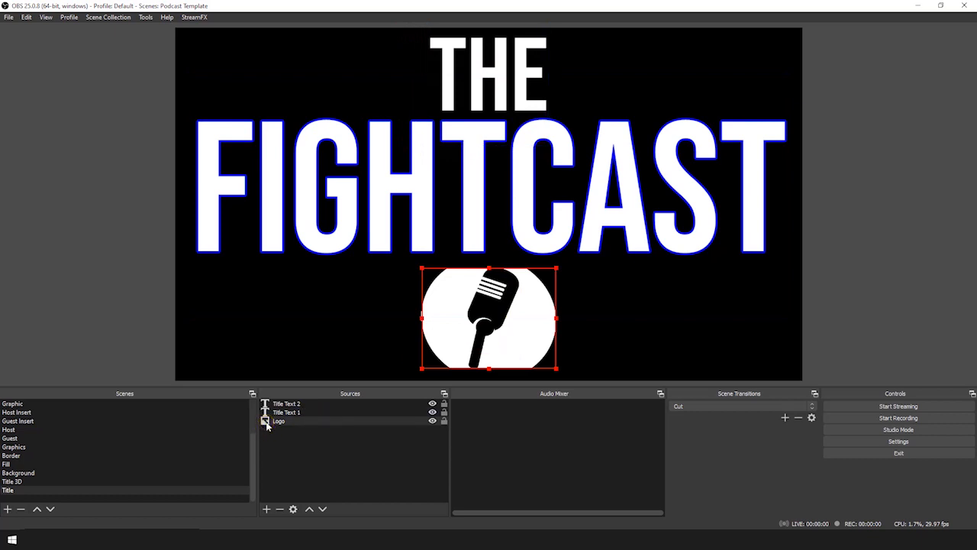
Swap the Logo source's image for logo.png from Desktop > Podcast_Template > demo media
{"action": "double_click", "coordinate": [266, 422]}
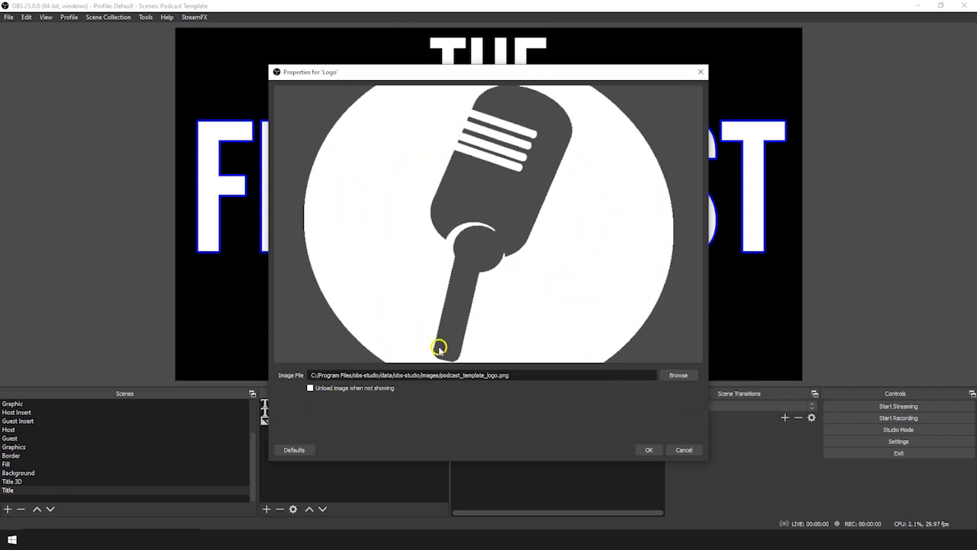
{"action": "left_click", "coordinate": [679, 376]}
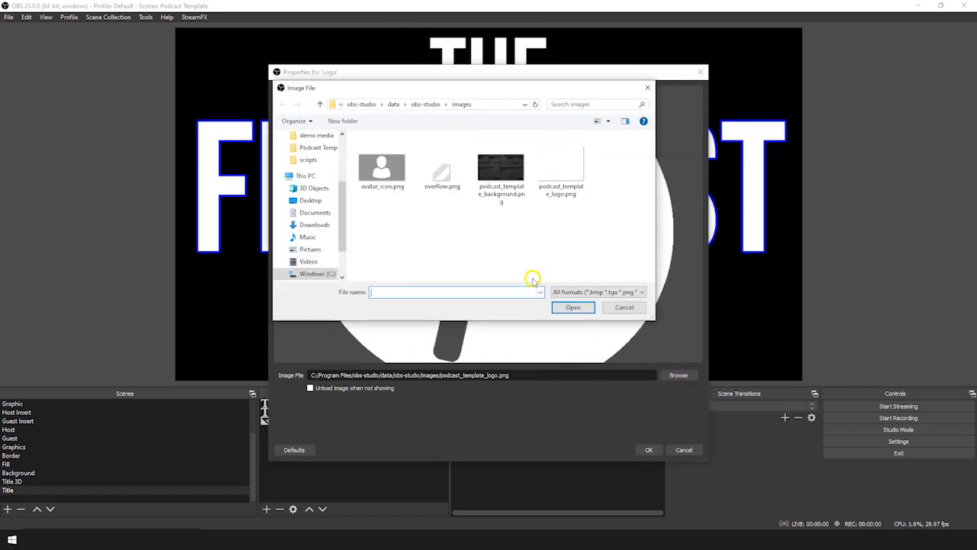
{"action": "left_click_drag", "start_coordinate": [342, 205], "coordinate": [341, 149]}
{"action": "left_click", "coordinate": [305, 156]}
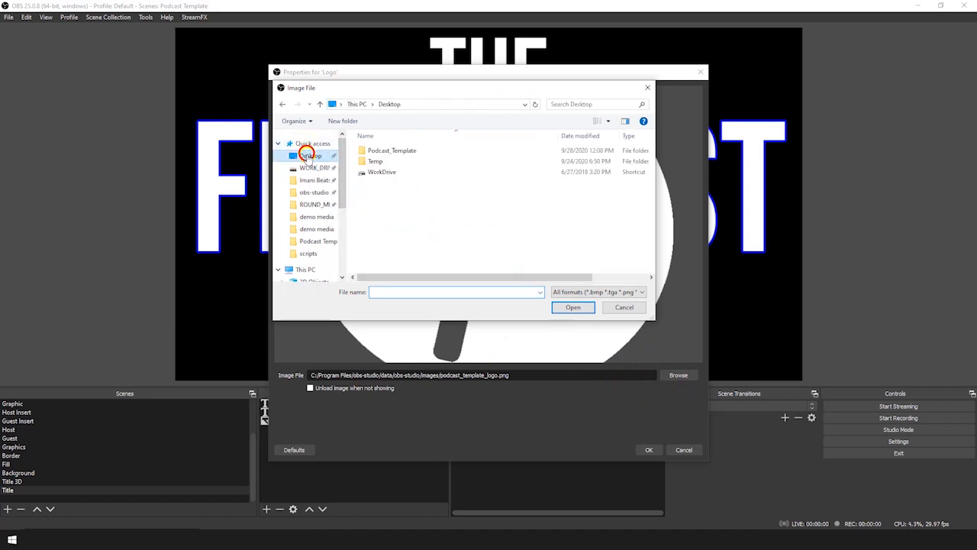
{"action": "double_click", "coordinate": [388, 152]}
{"action": "double_click", "coordinate": [386, 152]}
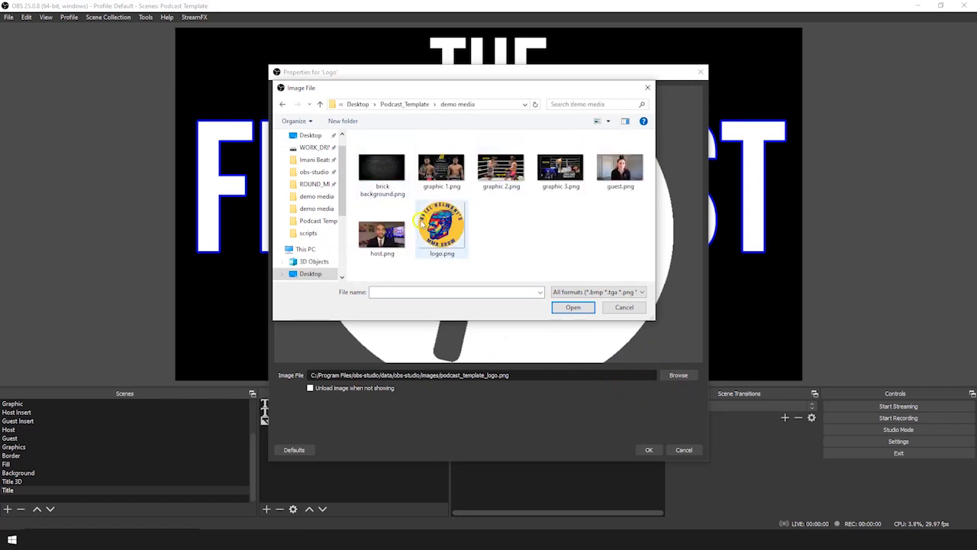
{"action": "left_click", "coordinate": [435, 234]}
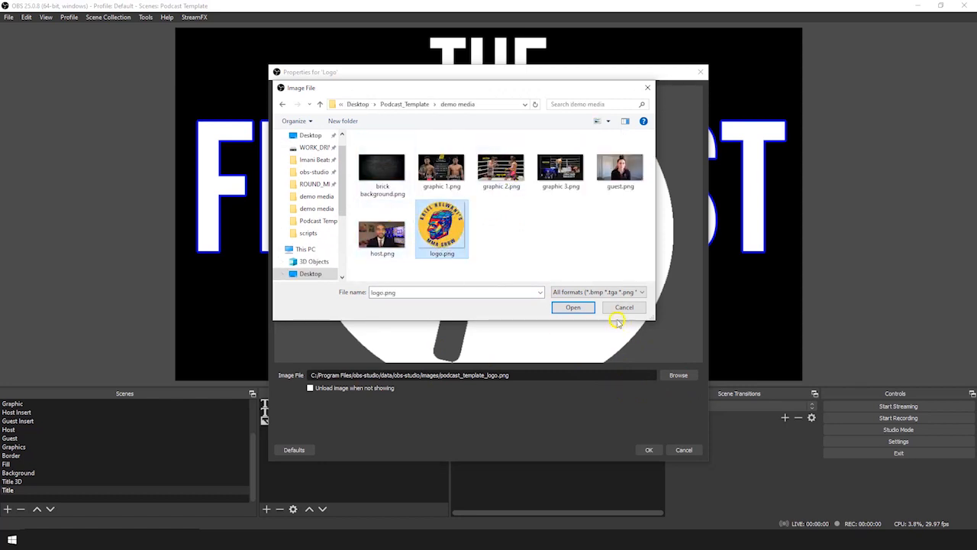
{"action": "left_click", "coordinate": [574, 307]}
{"action": "left_click", "coordinate": [649, 450]}
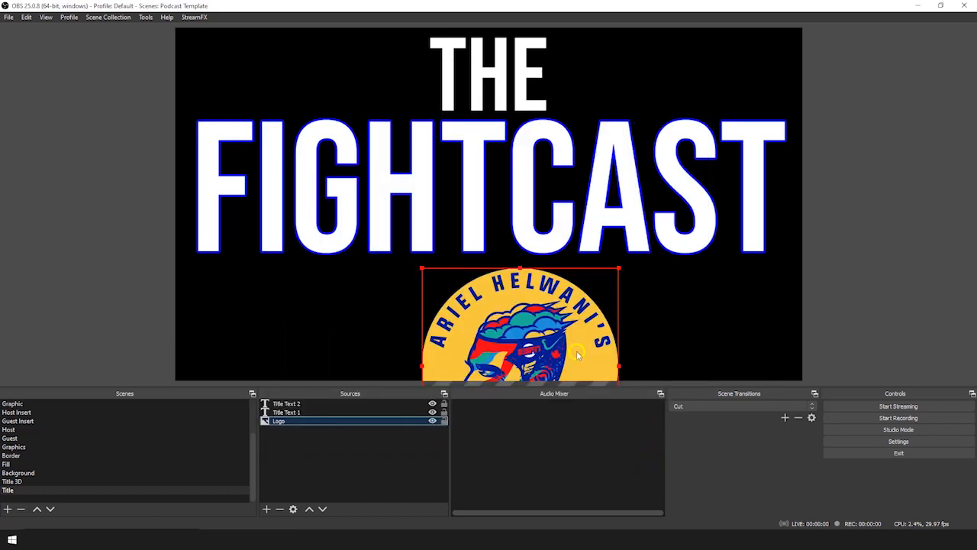
Scale the new logo down in the preview and centre it under the FIGHTCAST title
{"action": "left_click_drag", "start_coordinate": [535, 345], "coordinate": [493, 247]}
{"action": "left_click_drag", "start_coordinate": [379, 169], "coordinate": [458, 247]}
{"action": "left_click_drag", "start_coordinate": [521, 280], "coordinate": [495, 292]}
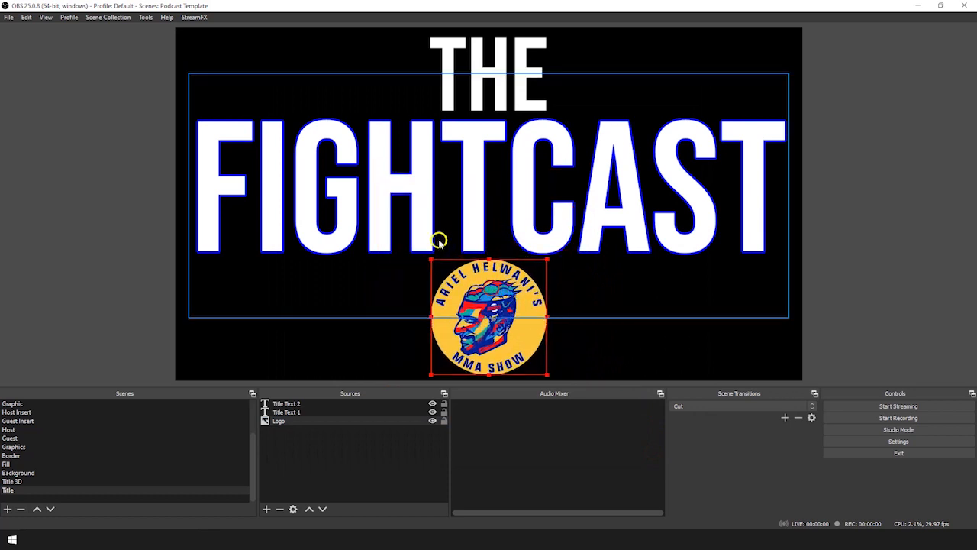
{"action": "left_click_drag", "start_coordinate": [432, 260], "coordinate": [444, 271]}
{"action": "left_click_drag", "start_coordinate": [510, 297], "coordinate": [558, 270]}
{"action": "left_click_drag", "start_coordinate": [510, 292], "coordinate": [501, 293]}
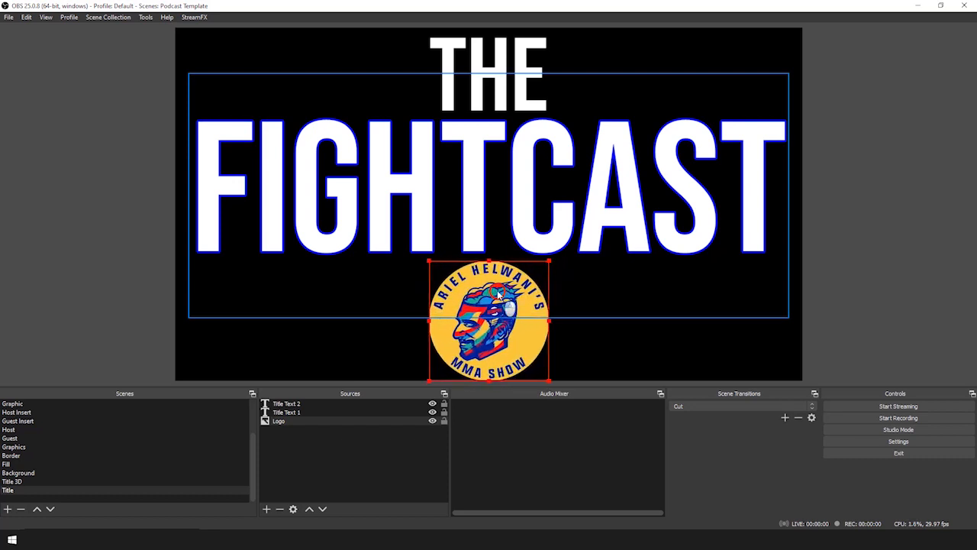
{"action": "left_click_drag", "start_coordinate": [427, 262], "coordinate": [438, 268]}
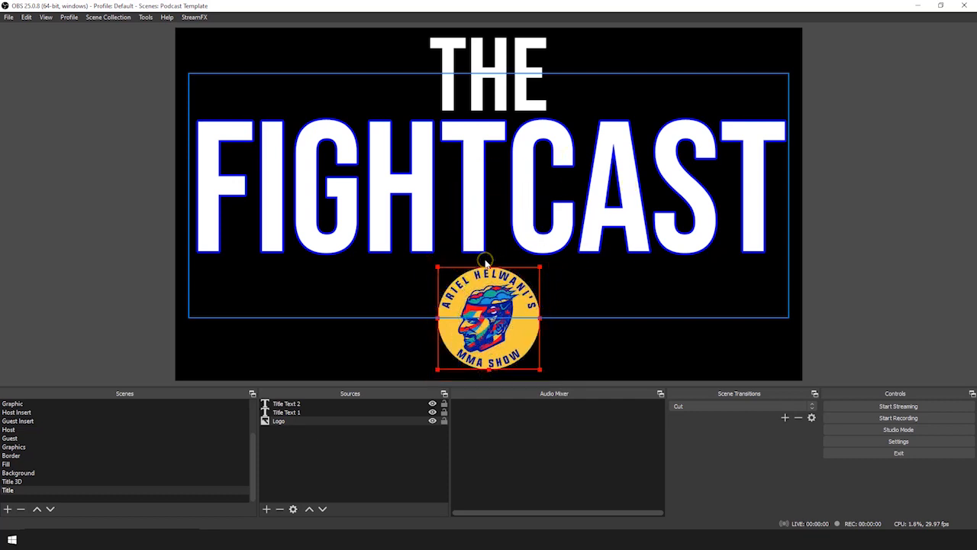
{"action": "scroll", "coordinate": [77, 466], "scroll_direction": "up", "scroll_amount": 2}
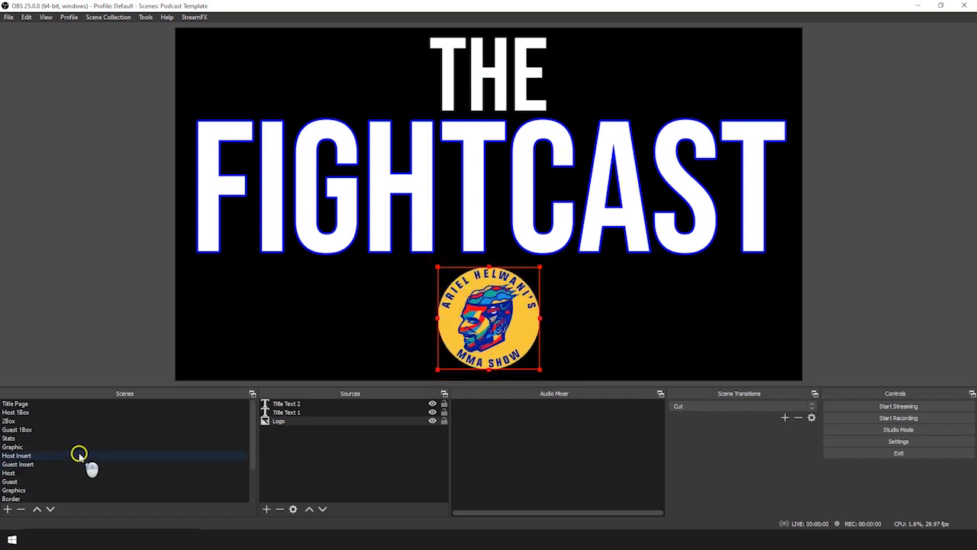
{"action": "left_click", "coordinate": [49, 404]}
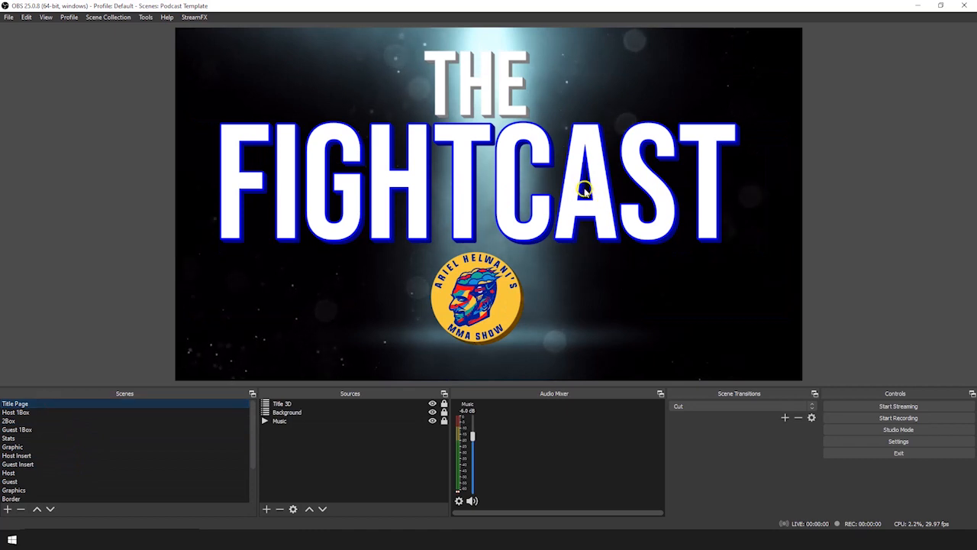
{"action": "left_click", "coordinate": [34, 412]}
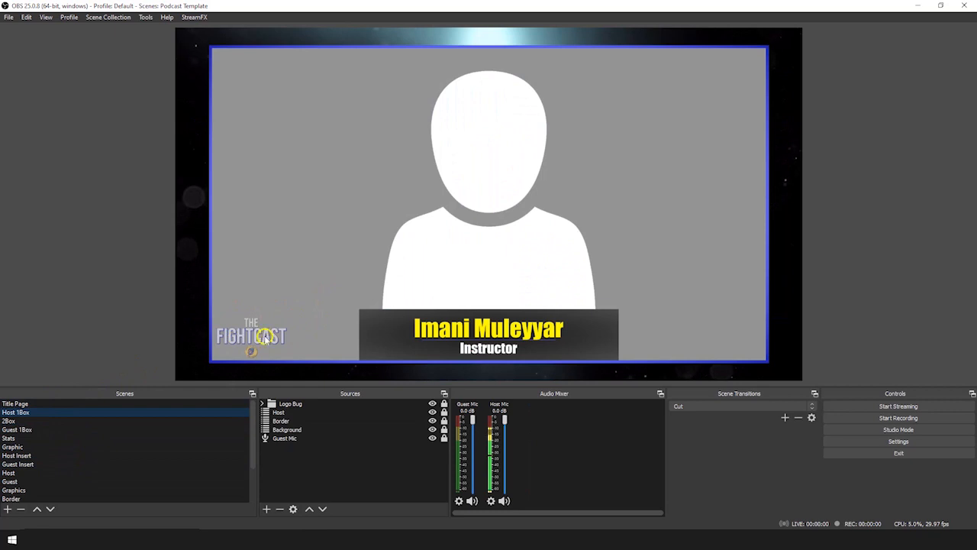
{"action": "left_click", "coordinate": [65, 421]}
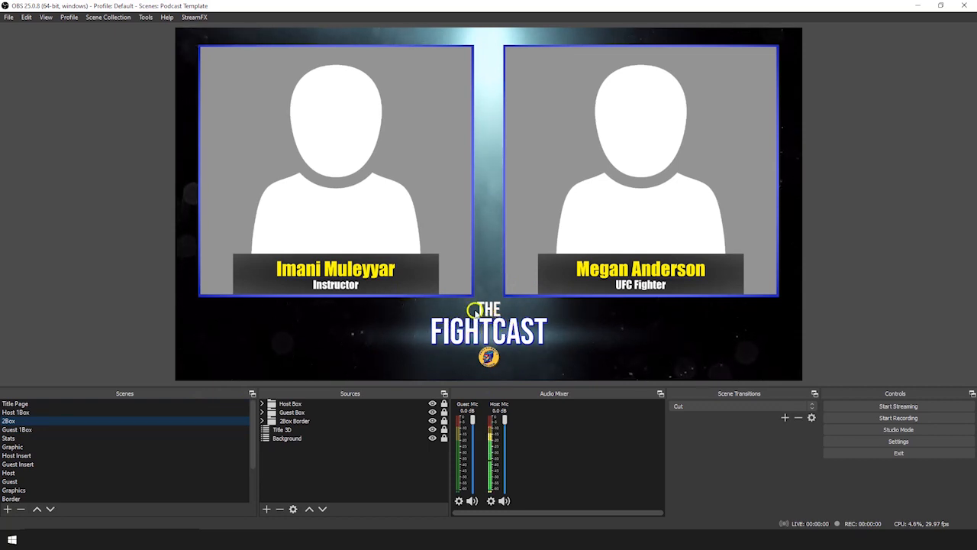
{"action": "scroll", "coordinate": [88, 462], "scroll_direction": "down", "scroll_amount": 3}
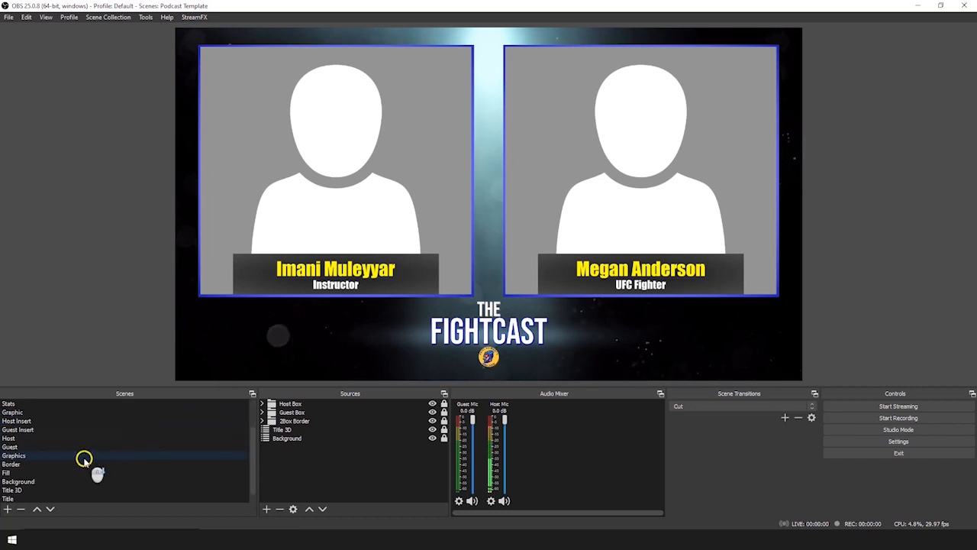
{"action": "left_click", "coordinate": [47, 490]}
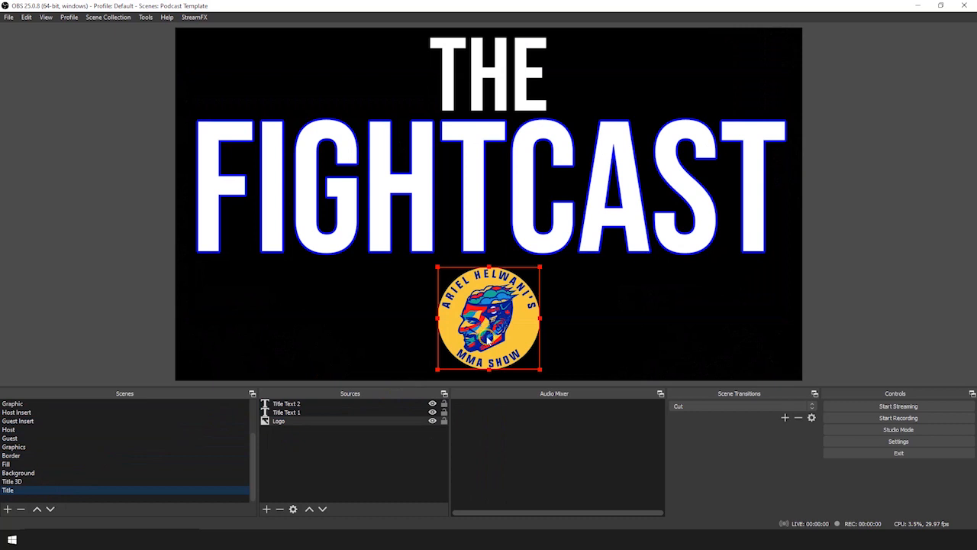
Remove the FIGHTCAST and THE text sources from the Title scene
{"action": "left_click", "coordinate": [300, 413]}
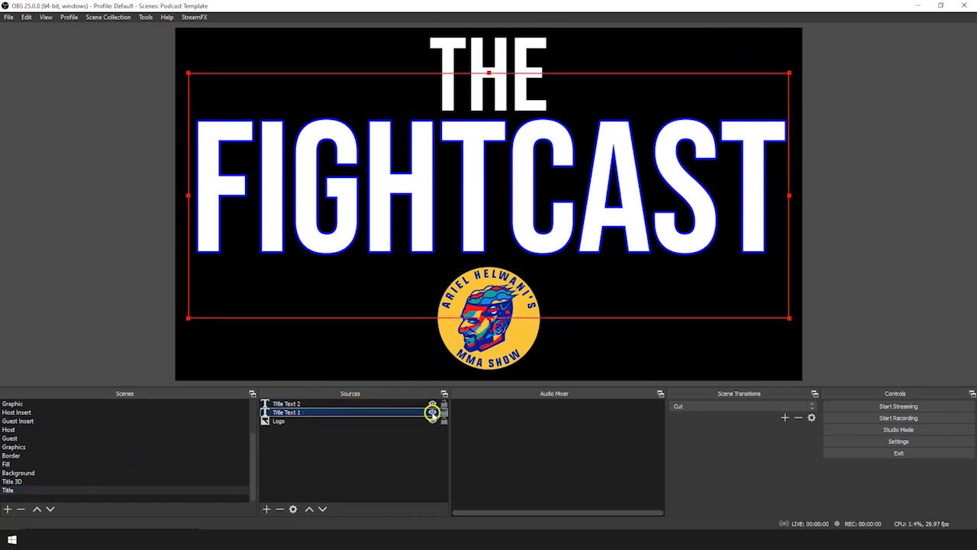
{"action": "left_click", "coordinate": [280, 509]}
{"action": "left_click", "coordinate": [518, 283]}
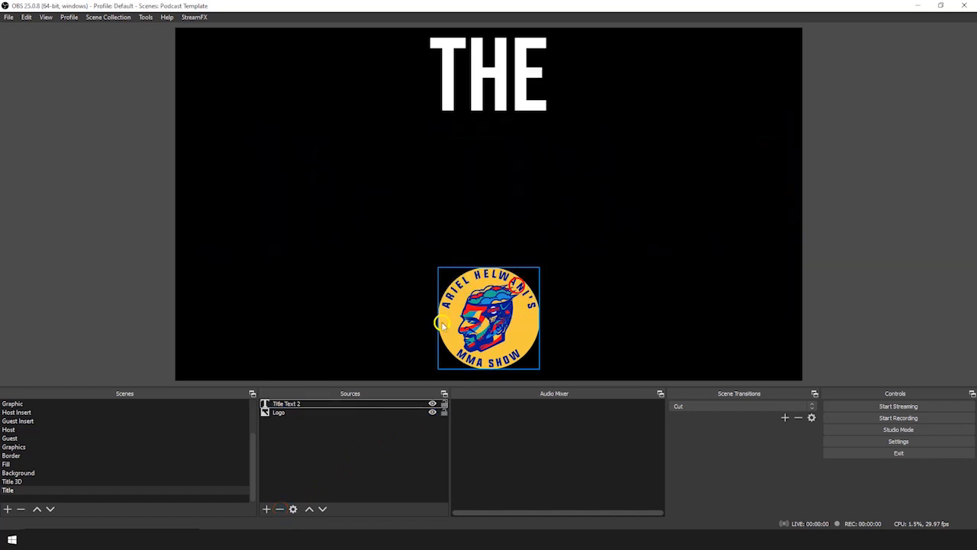
{"action": "left_click", "coordinate": [305, 403]}
{"action": "left_click", "coordinate": [280, 508]}
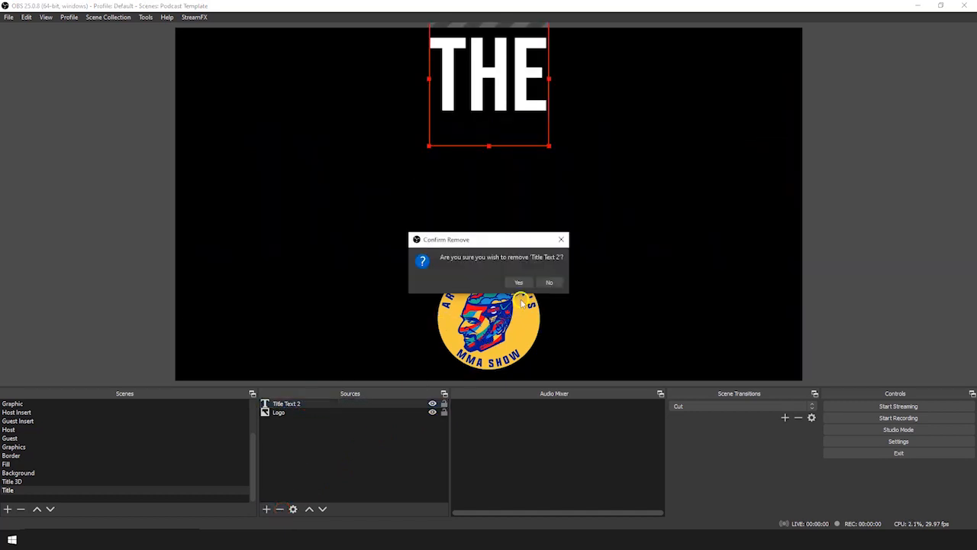
{"action": "left_click", "coordinate": [518, 282]}
Enlarge the logo to fill the canvas height and centre it
{"action": "left_click_drag", "start_coordinate": [490, 323], "coordinate": [326, 124]}
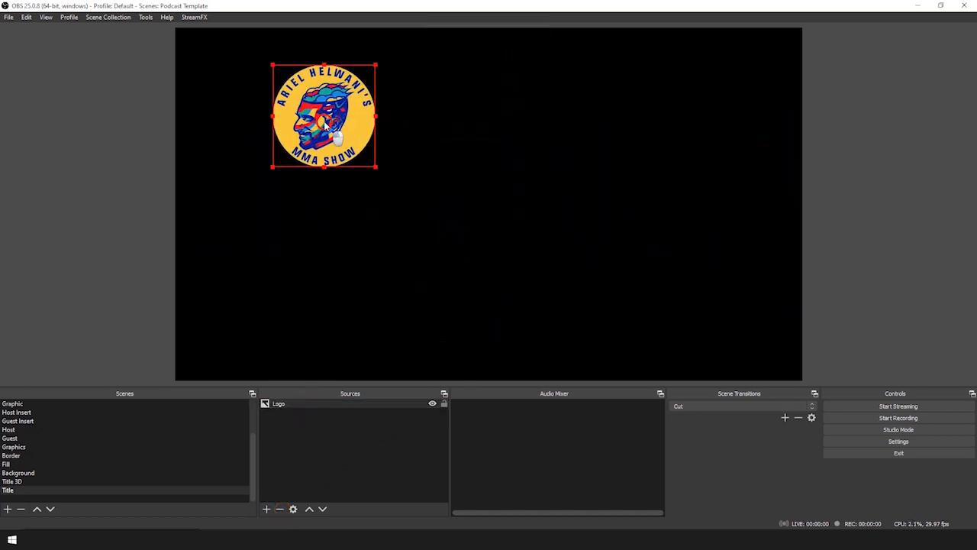
{"action": "left_click_drag", "start_coordinate": [375, 165], "coordinate": [637, 264]}
{"action": "left_click_drag", "start_coordinate": [466, 264], "coordinate": [491, 226]}
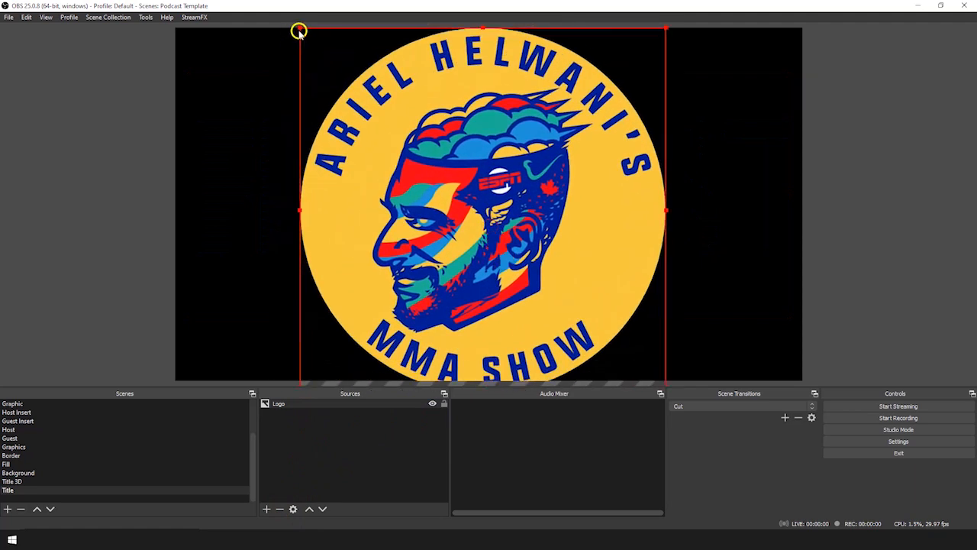
{"action": "left_click_drag", "start_coordinate": [300, 28], "coordinate": [338, 61]}
{"action": "left_click_drag", "start_coordinate": [432, 158], "coordinate": [411, 138]}
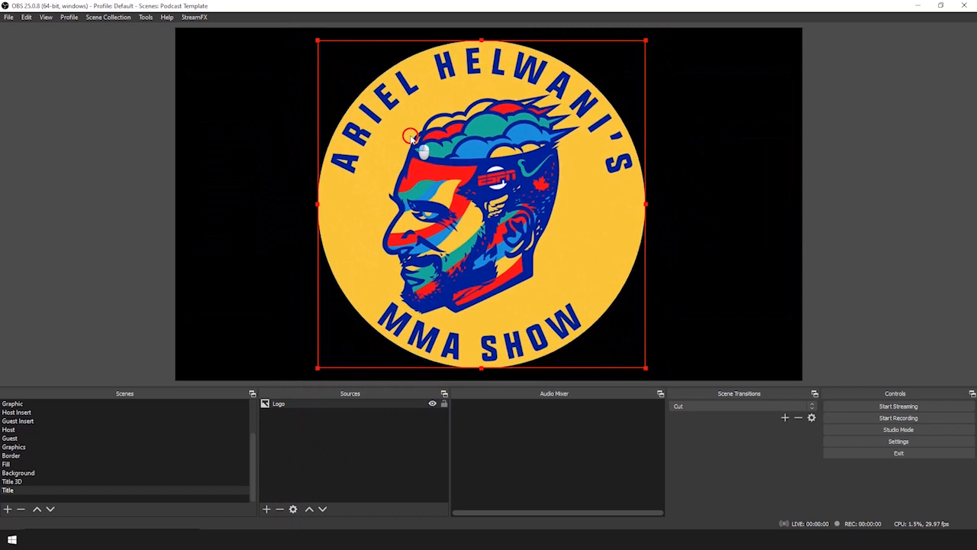
{"action": "left_click_drag", "start_coordinate": [646, 41], "coordinate": [656, 31]}
{"action": "mouse_move", "coordinate": [564, 125]}
{"action": "left_mouse_down"}
{"action": "mouse_move", "coordinate": [550, 127]}
{"action": "mouse_move", "coordinate": [565, 129]}
{"action": "left_mouse_up"}
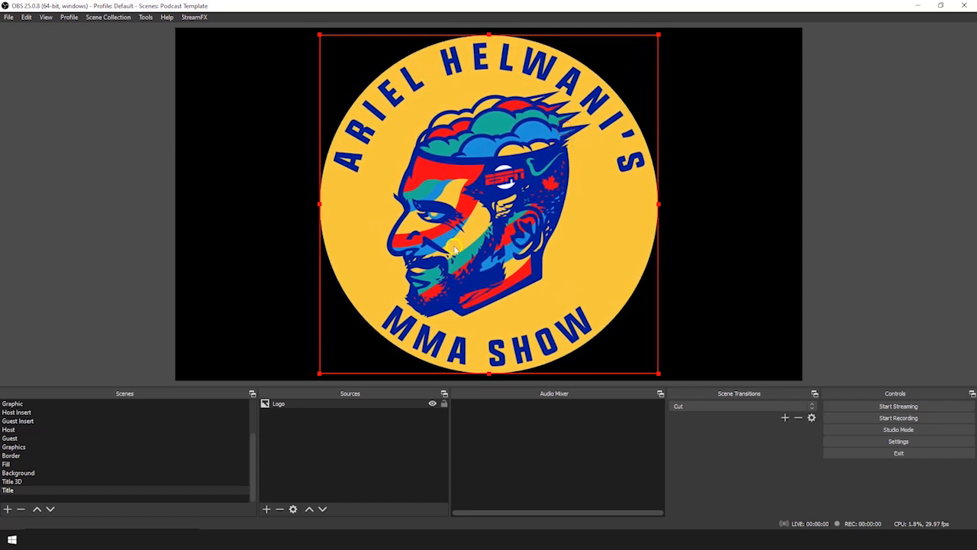
Check the new logo in the Title Page and Host 1Box scenes
{"action": "left_click", "coordinate": [279, 404]}
{"action": "scroll", "coordinate": [25, 452], "scroll_direction": "up", "scroll_amount": 2}
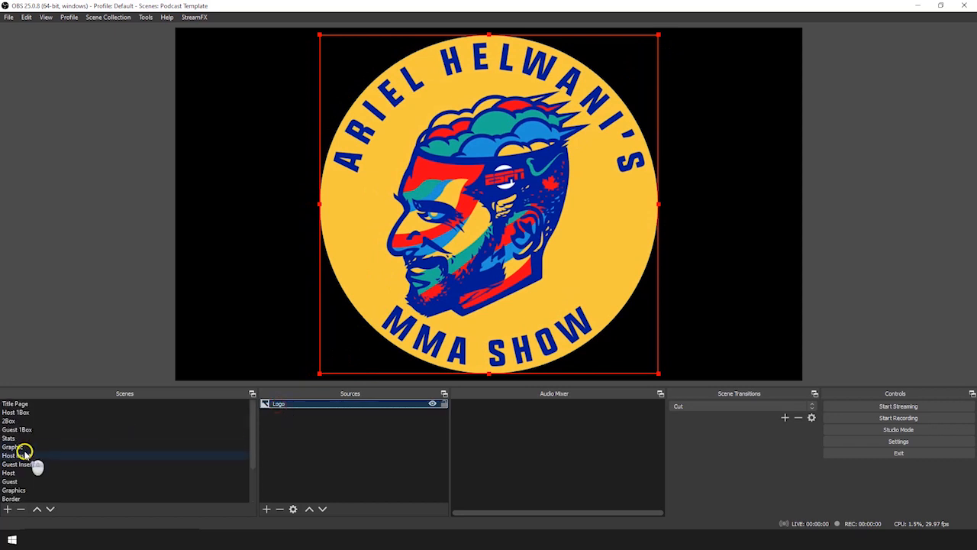
{"action": "left_click", "coordinate": [31, 405]}
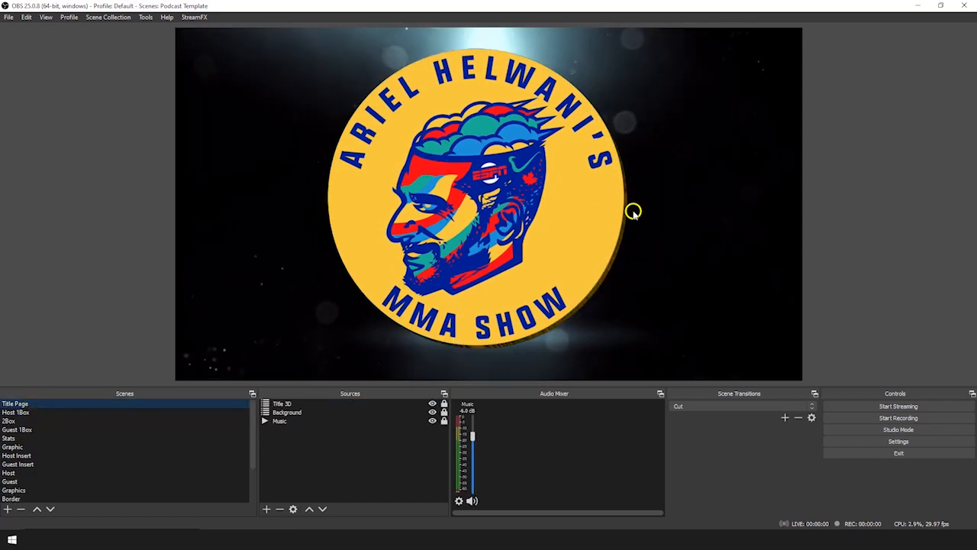
{"action": "left_click", "coordinate": [34, 413]}
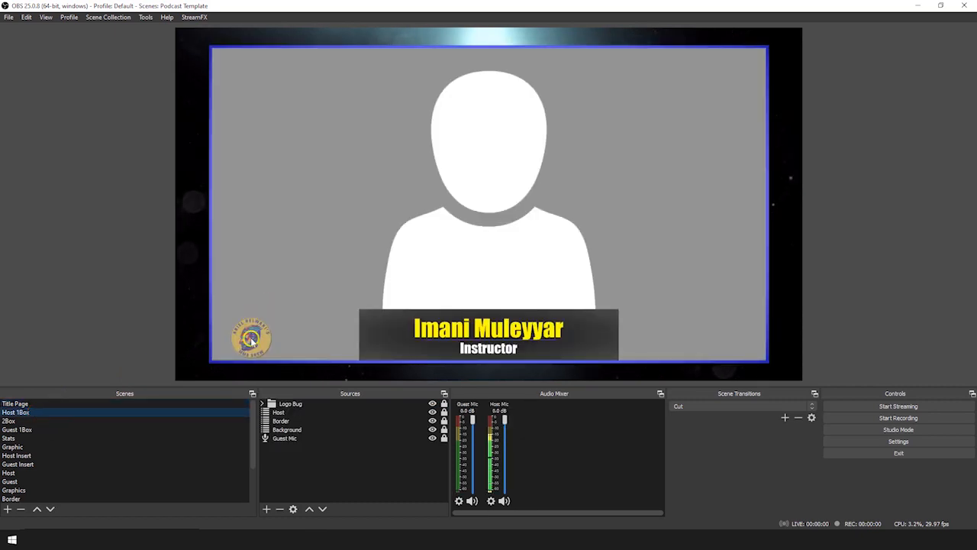
View the 2Box scene, then return to the Title Page scene
{"action": "left_click", "coordinate": [15, 421]}
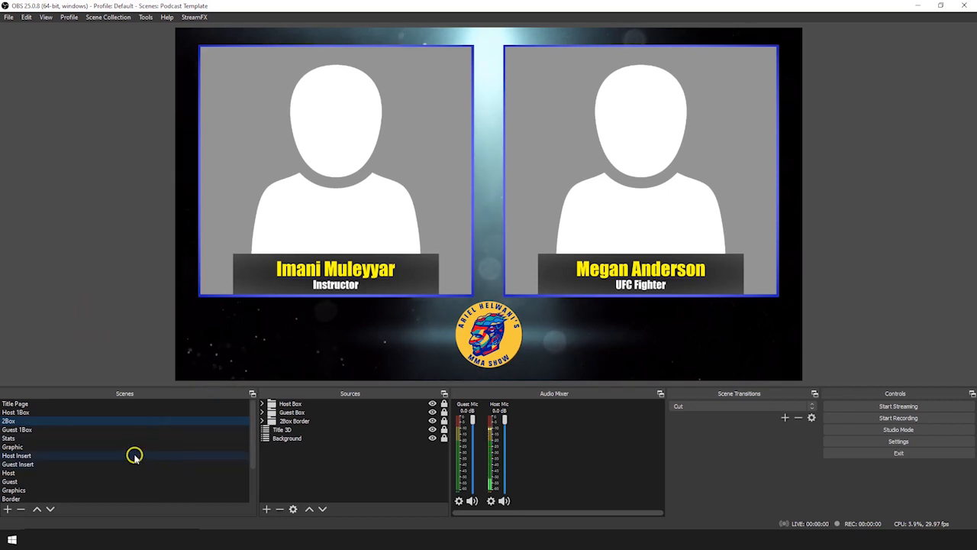
{"action": "left_click", "coordinate": [74, 404]}
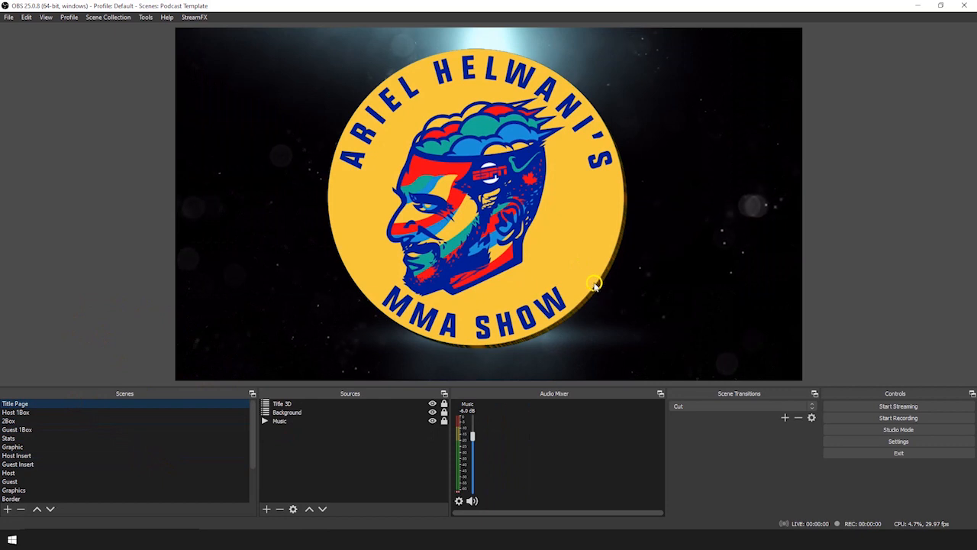
{"action": "scroll", "coordinate": [92, 470], "scroll_direction": "down", "scroll_amount": 3}
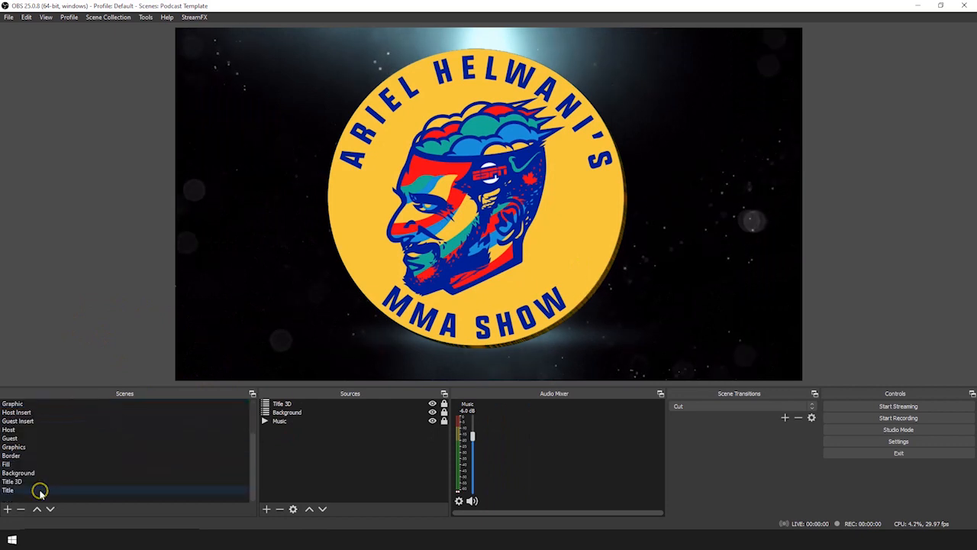
In the Title 3D scene, toggle Title Extrude on and off, leaving it hidden
{"action": "left_click", "coordinate": [39, 489]}
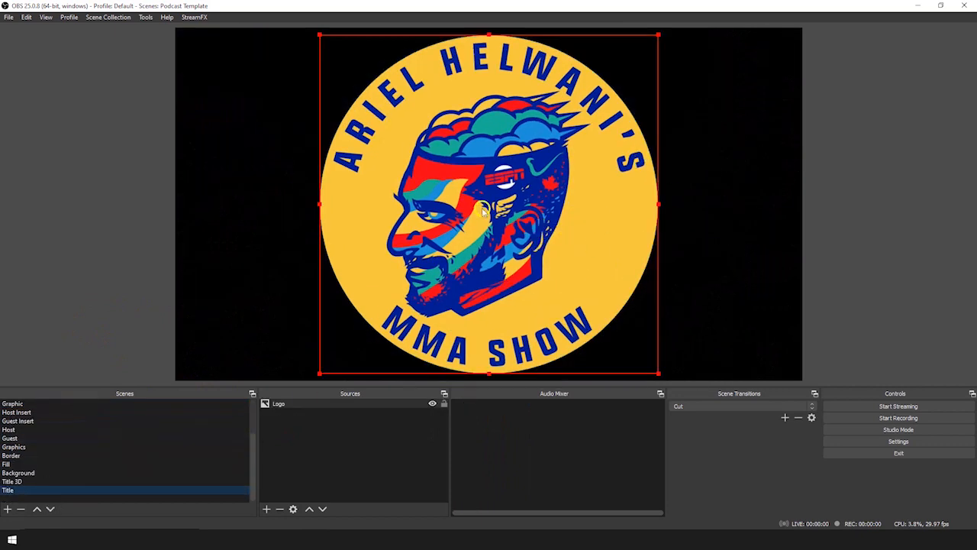
{"action": "left_click", "coordinate": [35, 481]}
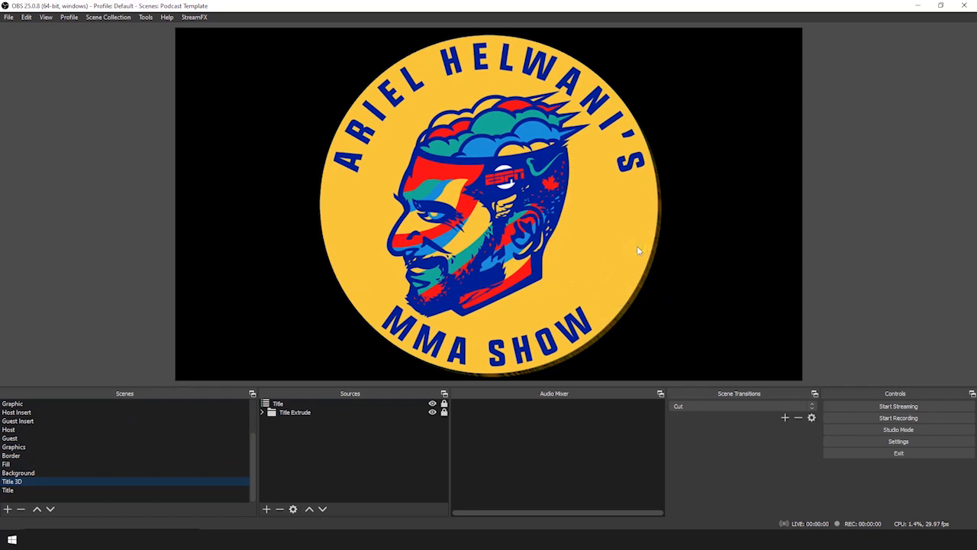
{"action": "left_click", "coordinate": [432, 413]}
{"action": "left_click", "coordinate": [432, 413]}
{"action": "left_click", "coordinate": [432, 412]}
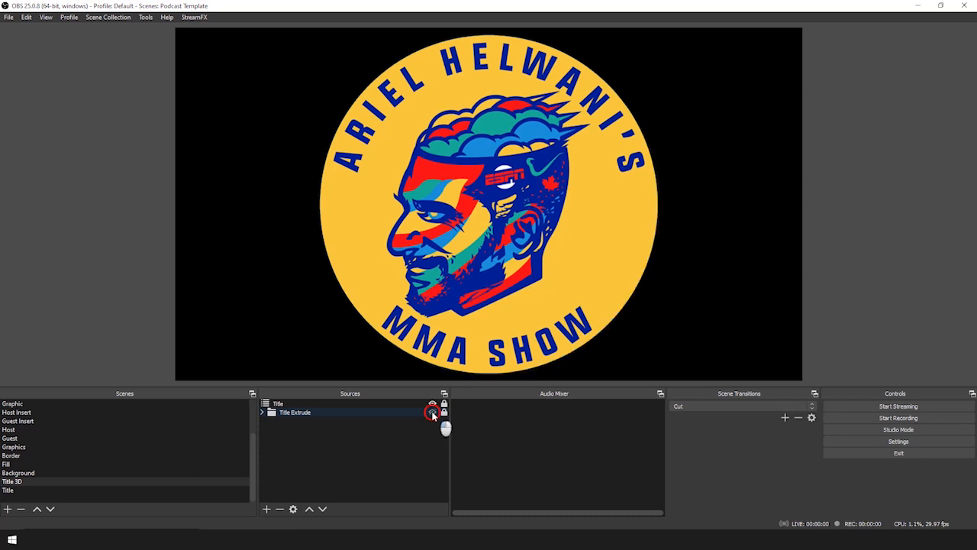
{"action": "left_click", "coordinate": [432, 413]}
{"action": "left_click", "coordinate": [432, 412]}
{"action": "left_click", "coordinate": [433, 413]}
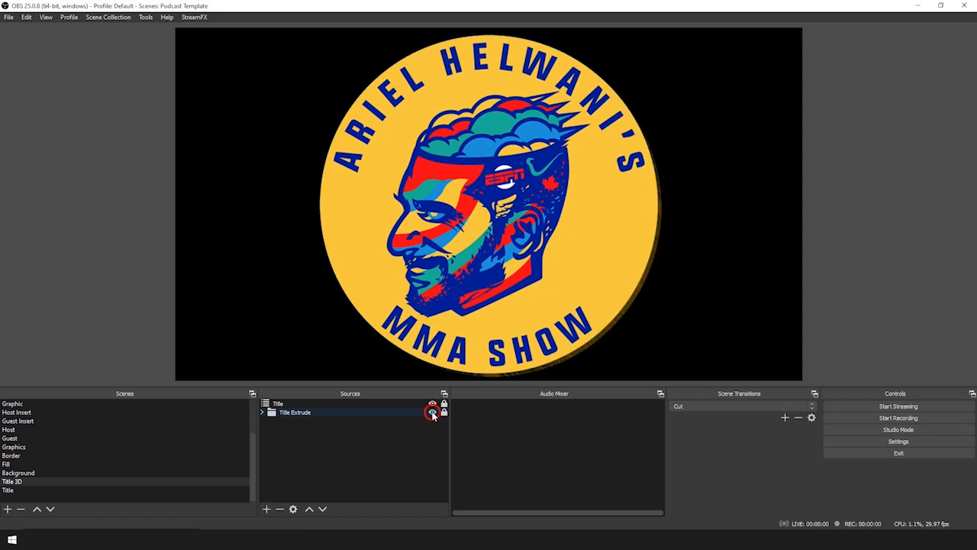
{"action": "left_click", "coordinate": [432, 412]}
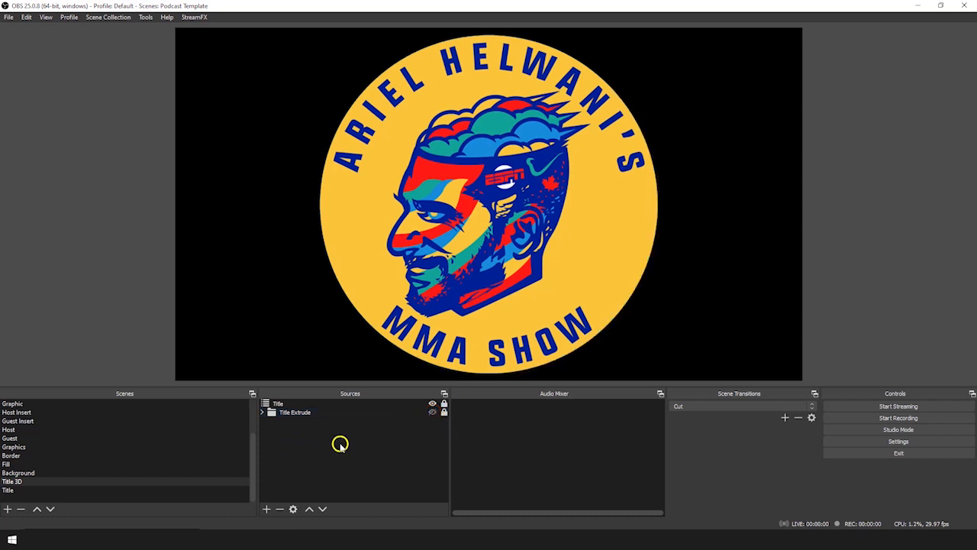
Flip through the Title Page, Host 1Box and 2Box scenes
{"action": "scroll", "coordinate": [153, 458], "scroll_direction": "up", "scroll_amount": 2}
{"action": "left_click", "coordinate": [53, 403]}
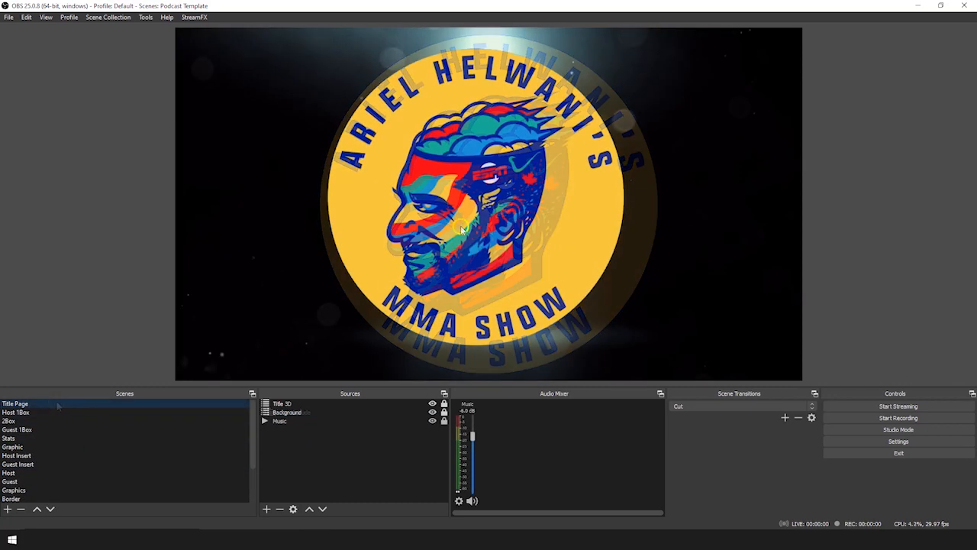
{"action": "left_click", "coordinate": [76, 411]}
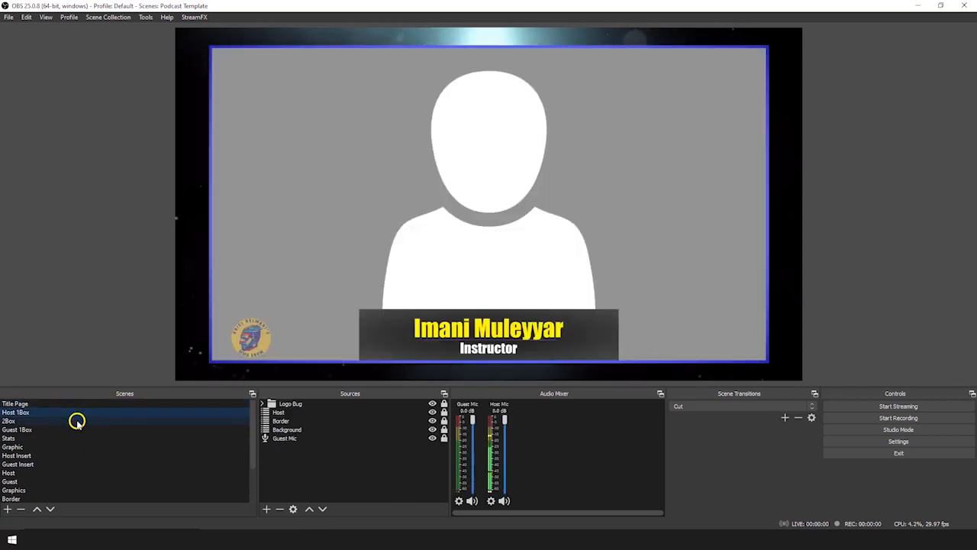
{"action": "left_click", "coordinate": [77, 421]}
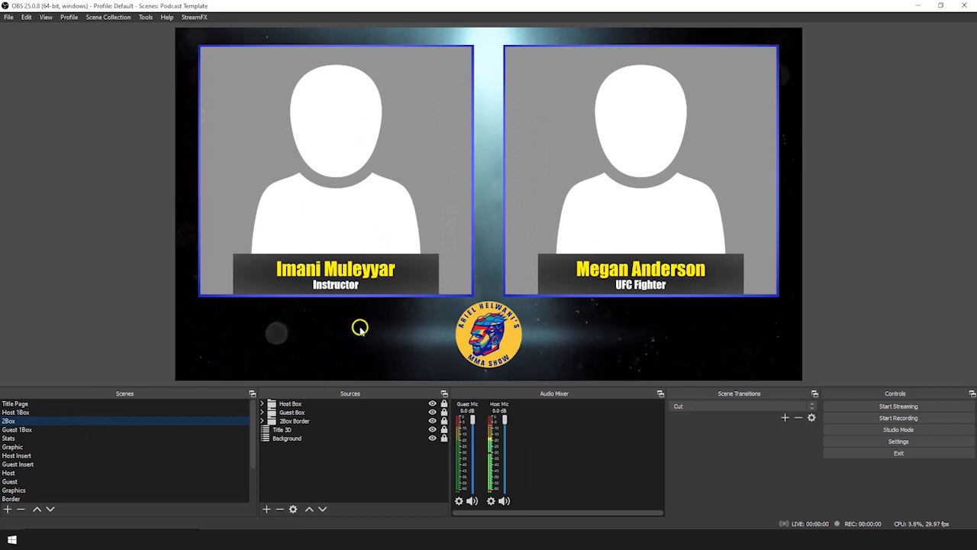
Open the Settings Hotkeys page and scroll through the scene bindings, like F2 for 2Box
{"action": "left_click", "coordinate": [8, 17]}
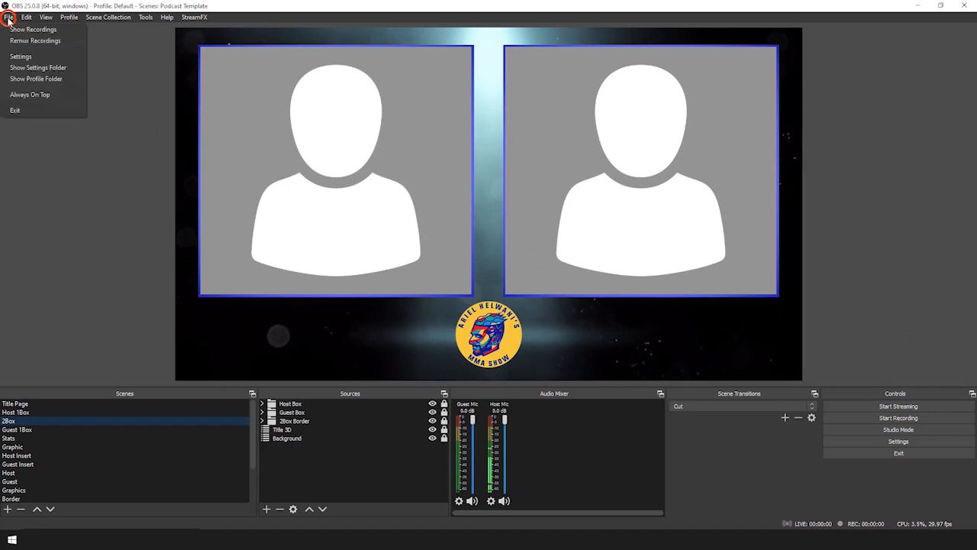
{"action": "left_click", "coordinate": [18, 61]}
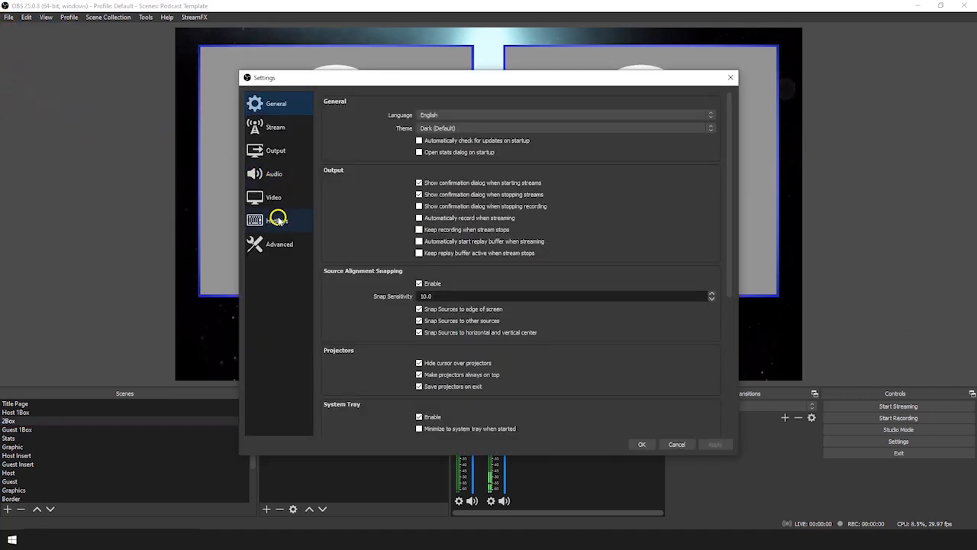
{"action": "left_click", "coordinate": [280, 221]}
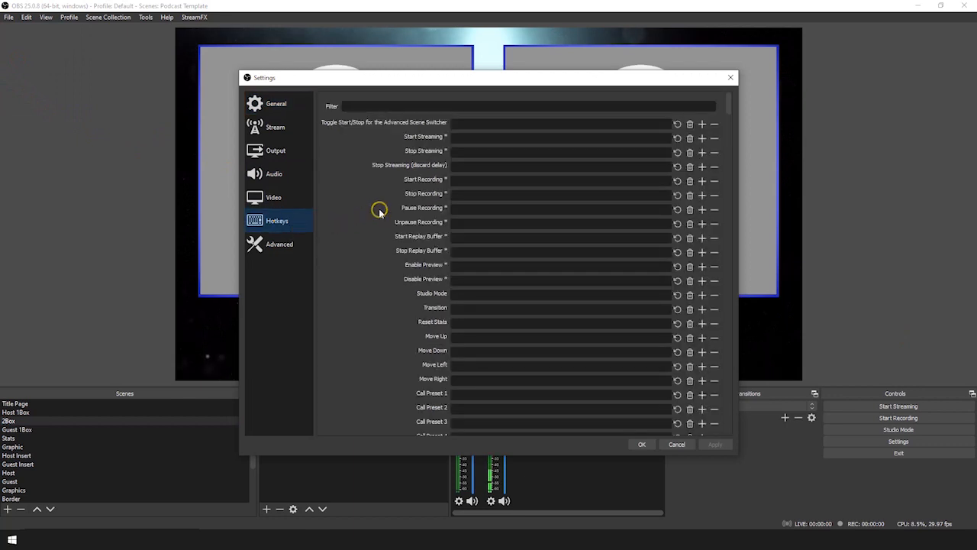
{"action": "scroll", "coordinate": [380, 213], "scroll_direction": "down", "scroll_amount": 2}
{"action": "scroll", "coordinate": [380, 213], "scroll_direction": "down", "scroll_amount": 6}
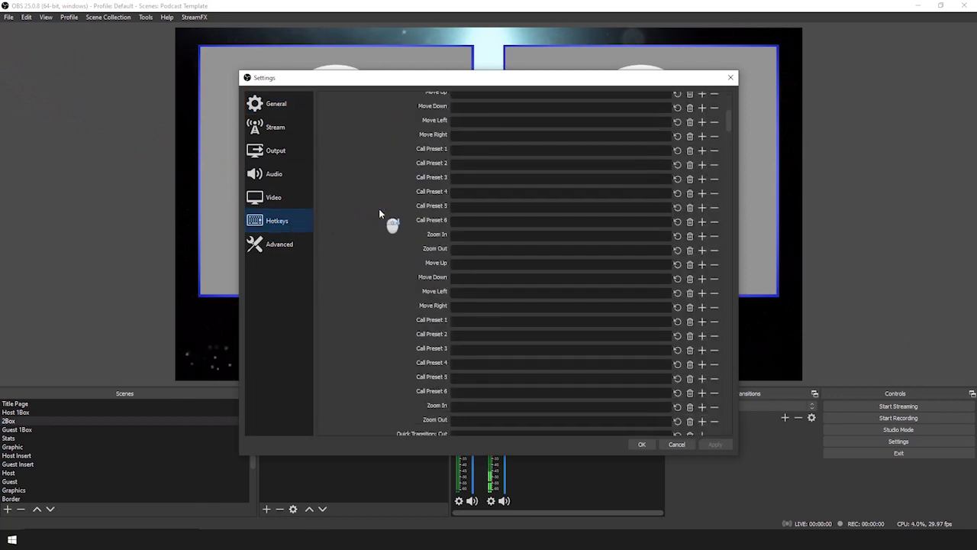
{"action": "scroll", "coordinate": [380, 213], "scroll_direction": "down", "scroll_amount": 5}
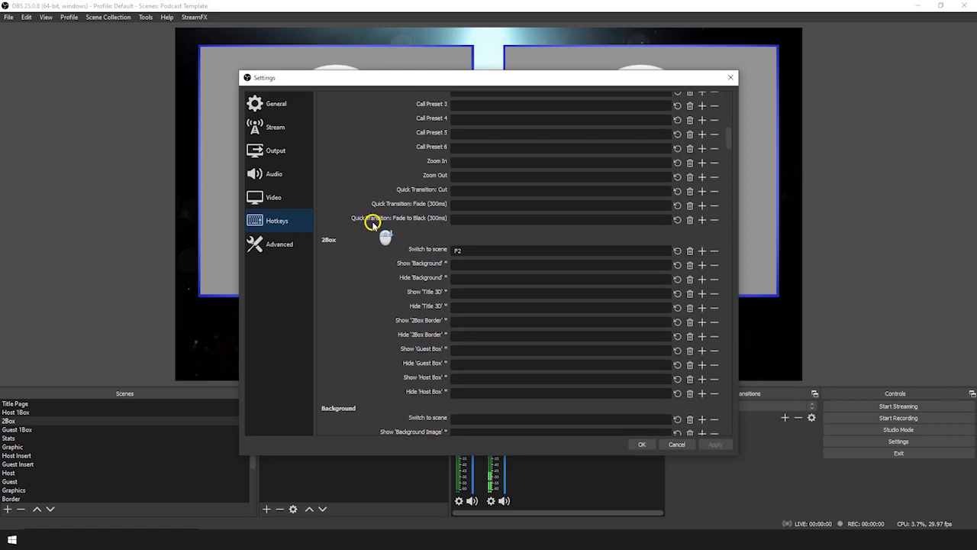
{"action": "scroll", "coordinate": [385, 258], "scroll_direction": "down", "scroll_amount": 7}
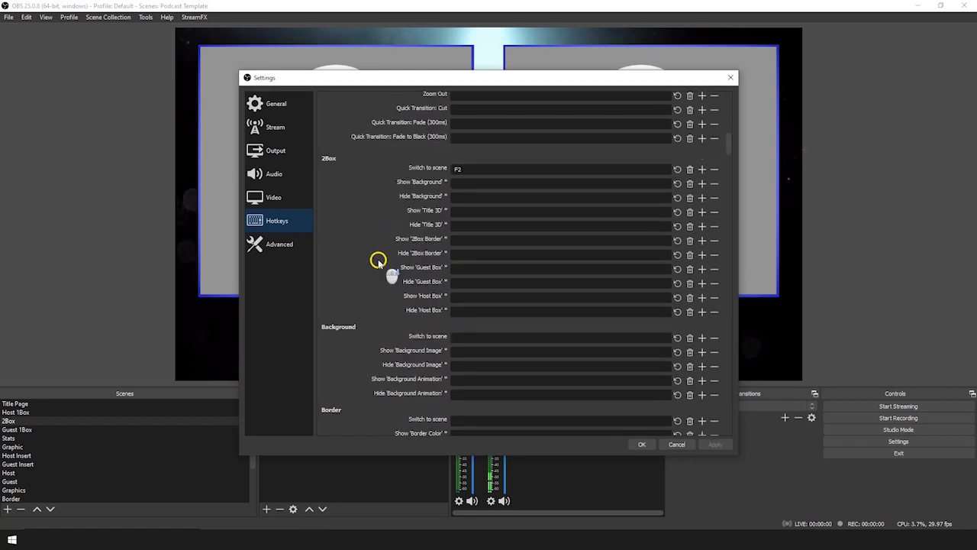
{"action": "scroll", "coordinate": [377, 261], "scroll_direction": "down", "scroll_amount": 1}
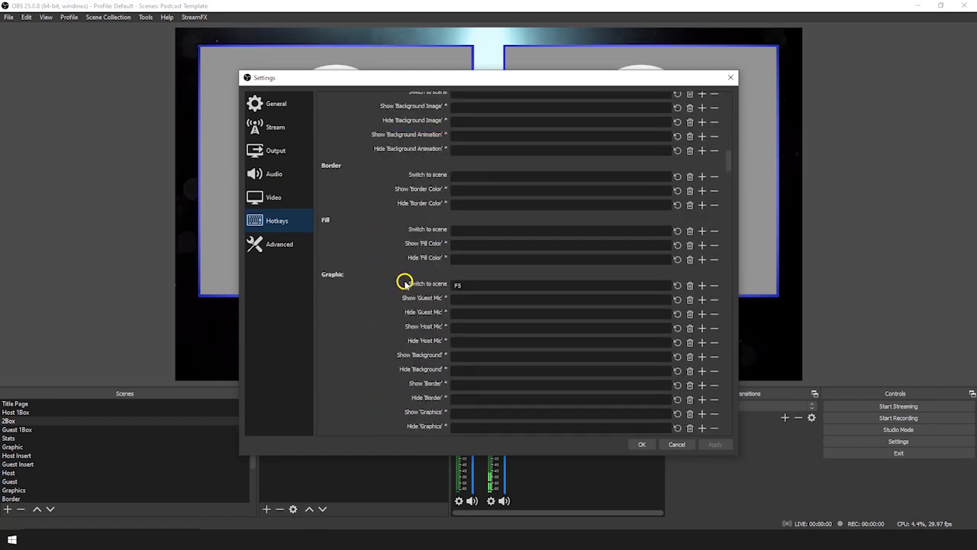
{"action": "scroll", "coordinate": [384, 281], "scroll_direction": "down", "scroll_amount": 15}
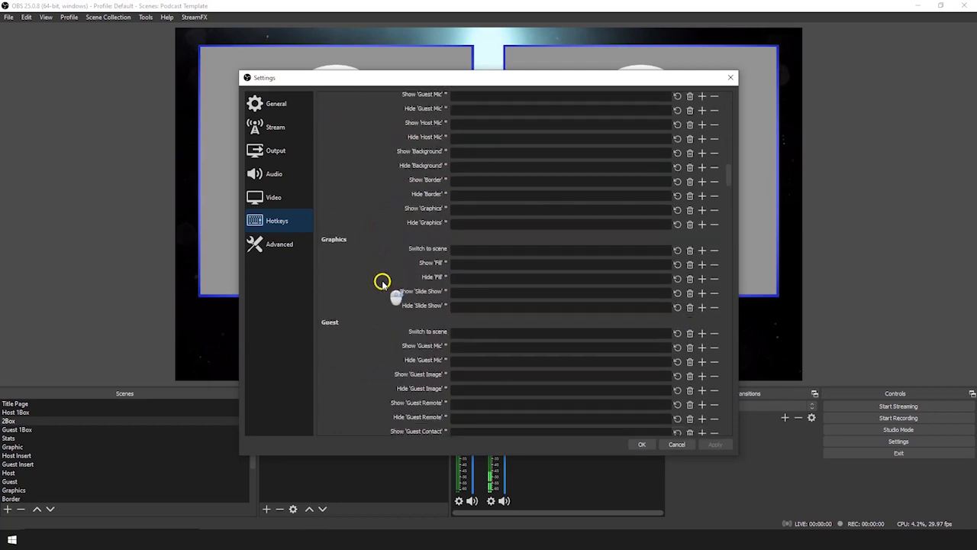
{"action": "scroll", "coordinate": [381, 282], "scroll_direction": "down", "scroll_amount": 1}
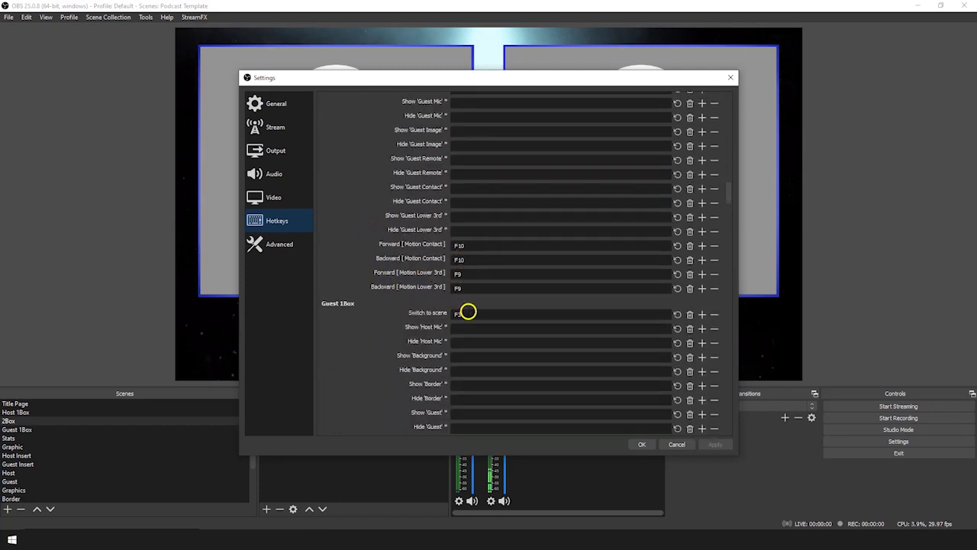
{"action": "scroll", "coordinate": [397, 310], "scroll_direction": "down", "scroll_amount": 6}
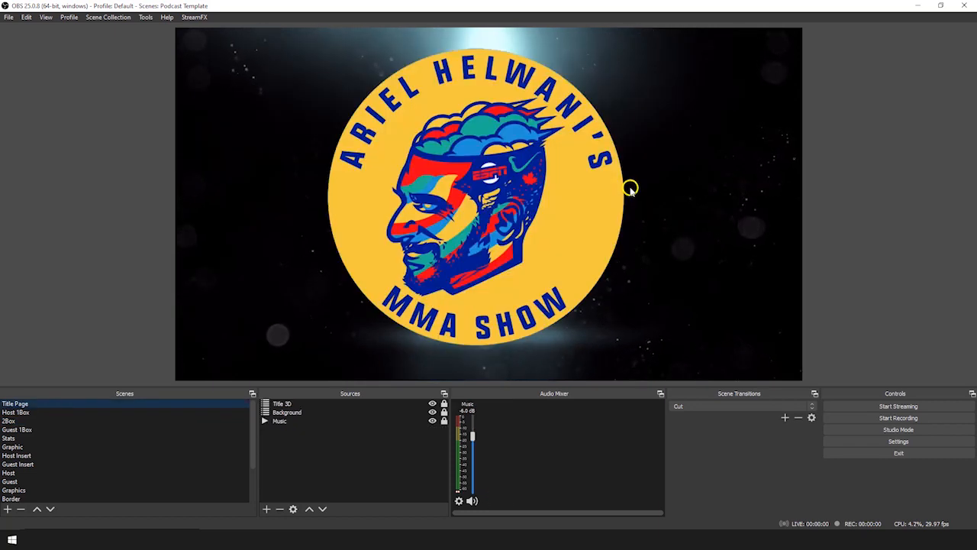
Switch to the Stats scene, then the Graphic scene, then the 2Box scene
{"action": "left_click", "coordinate": [37, 437]}
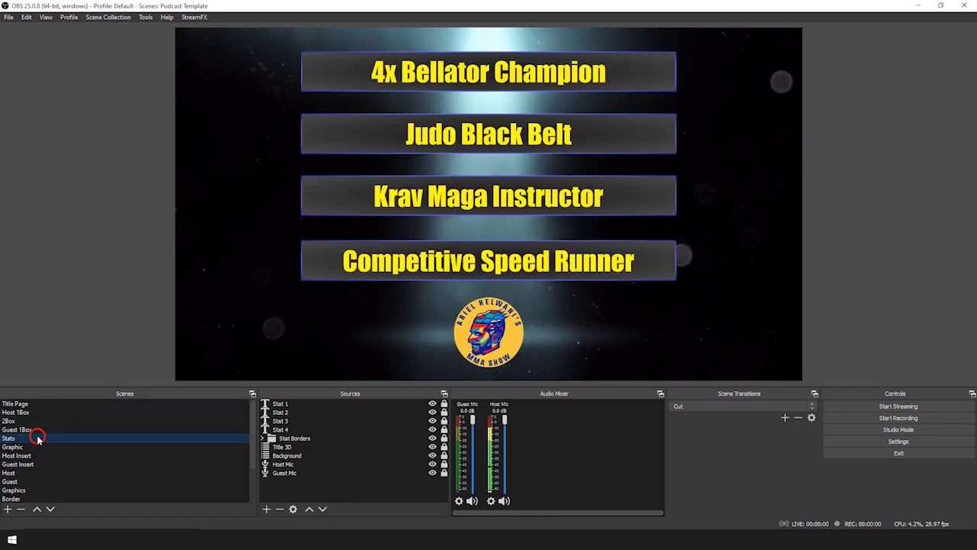
{"action": "left_click", "coordinate": [42, 448]}
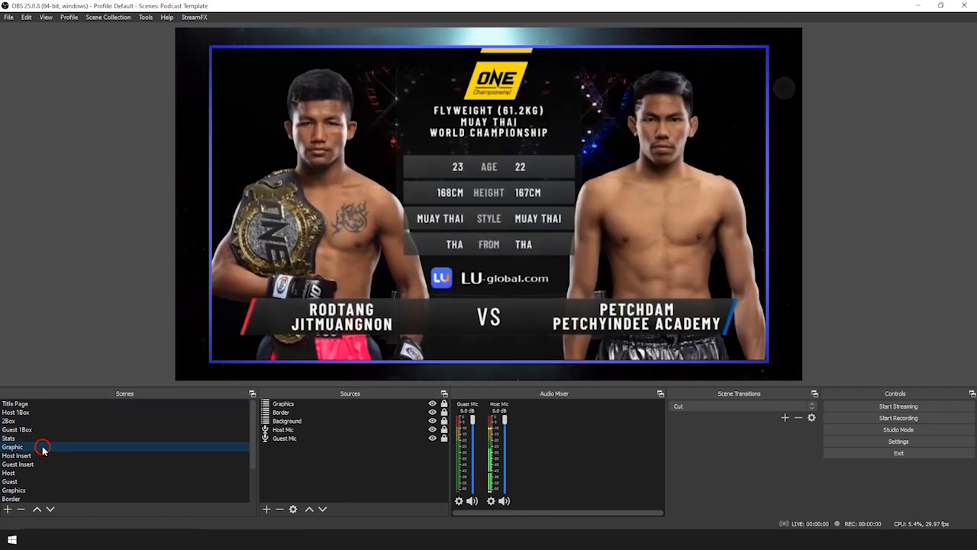
{"action": "left_click", "coordinate": [126, 420]}
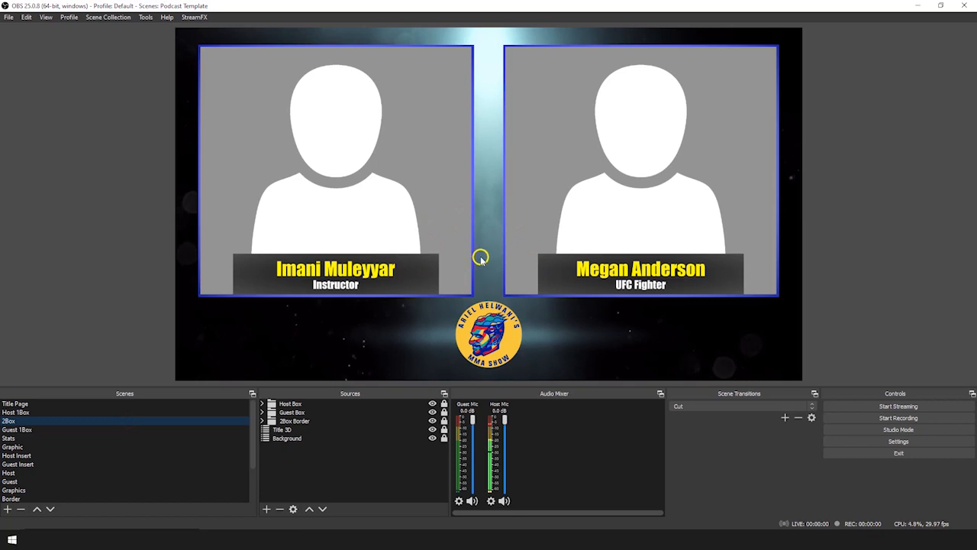